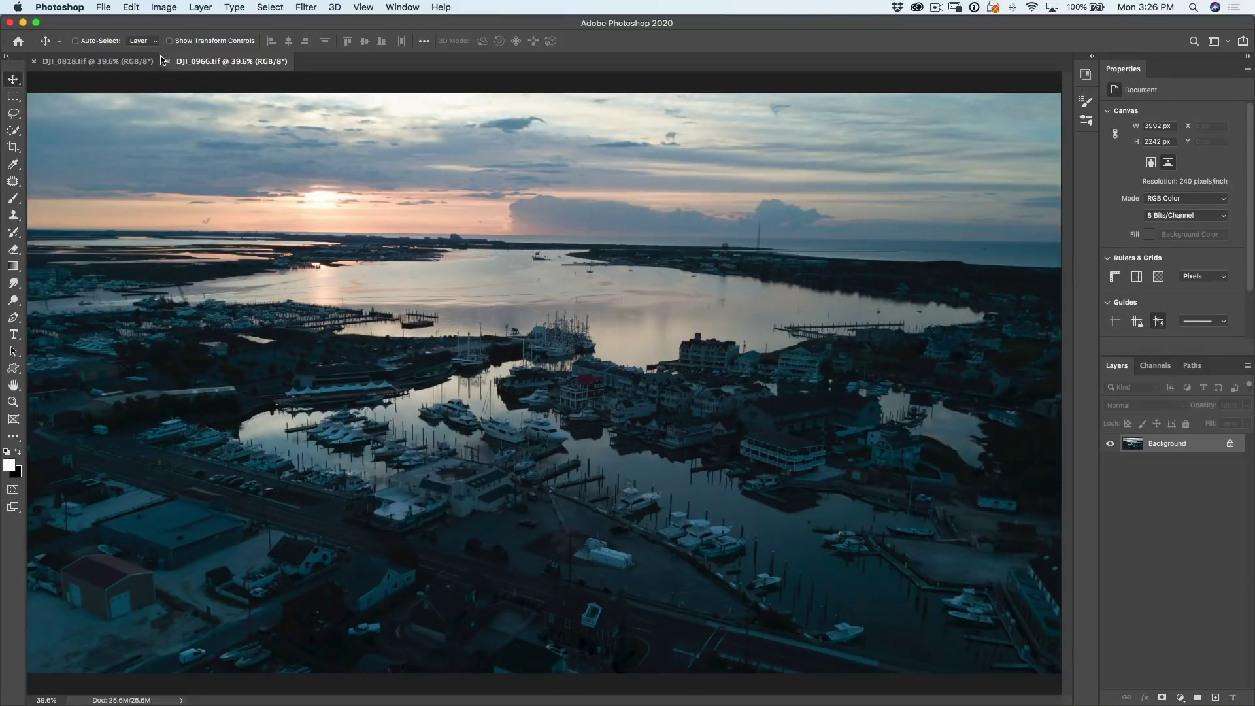
# Step: Check the color mode and bit depth of the harbor image
pyautogui.click(161, 10)
pyautogui.moveTo(255, 23)
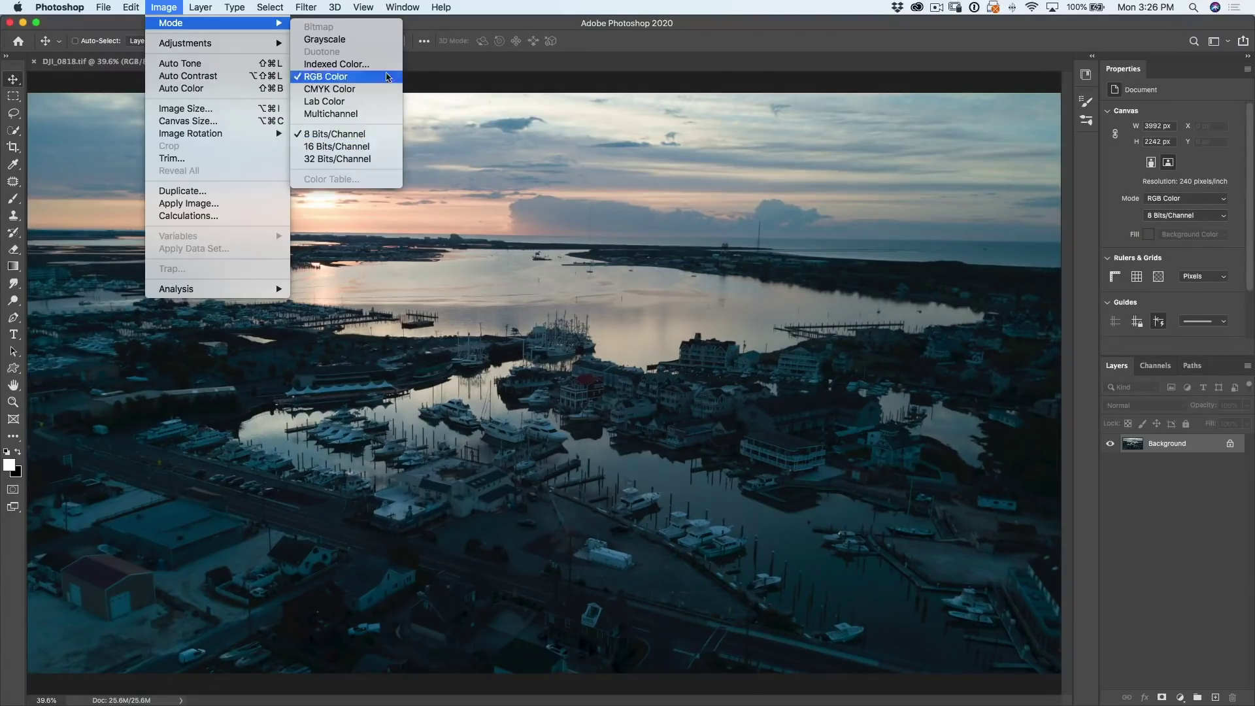
pyautogui.click(421, 23)
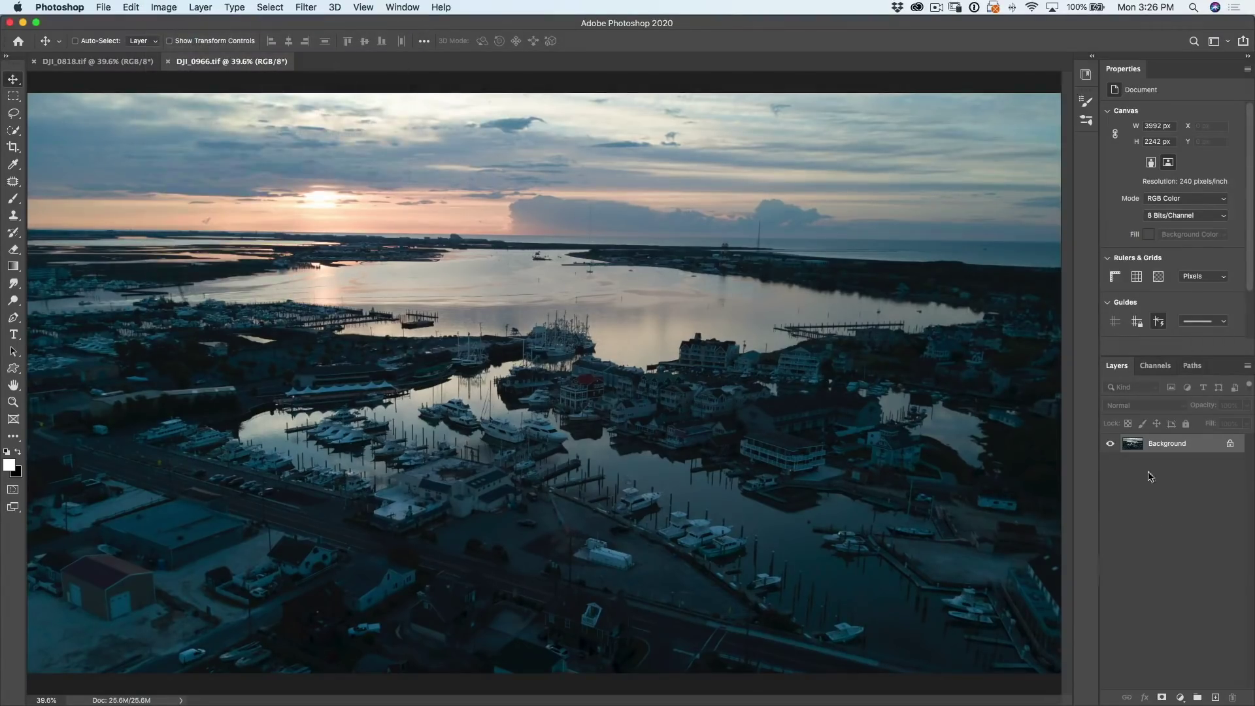
# Step: Duplicate the Background layer and convert the copy to a smart object
pyautogui.moveTo(1165, 445); pyautogui.dragTo(1215, 697)
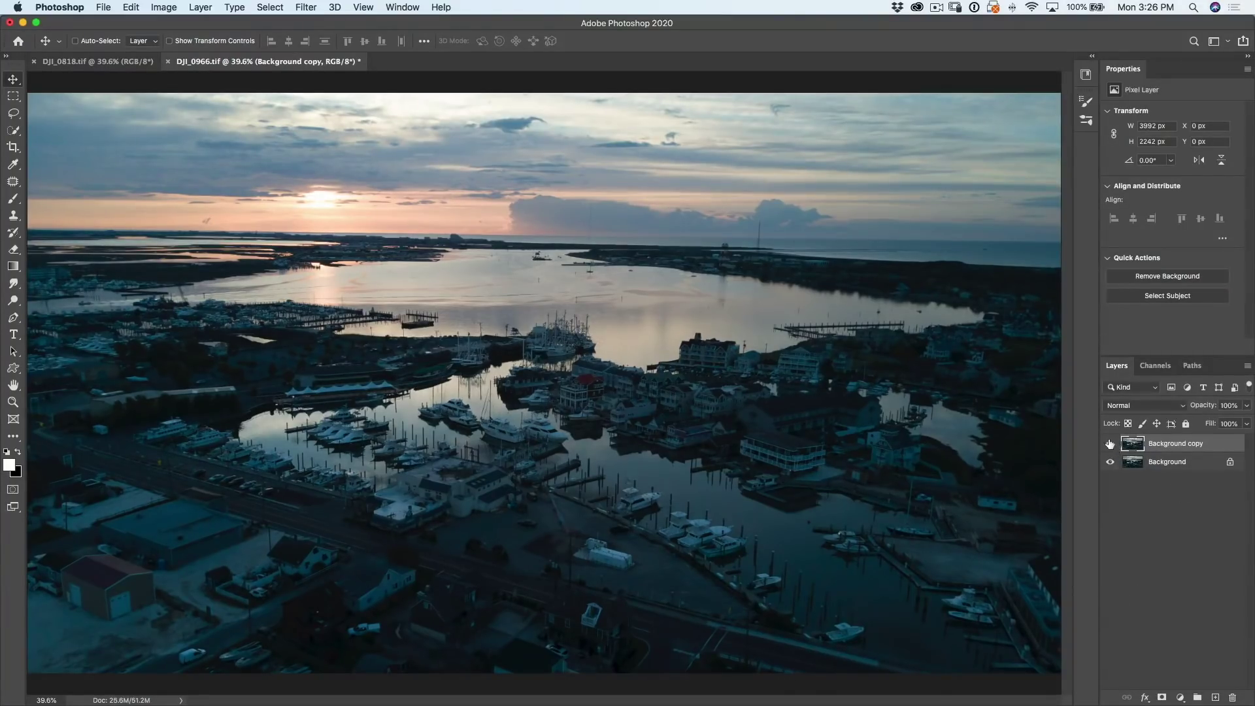
pyautogui.rightClick(1171, 445)
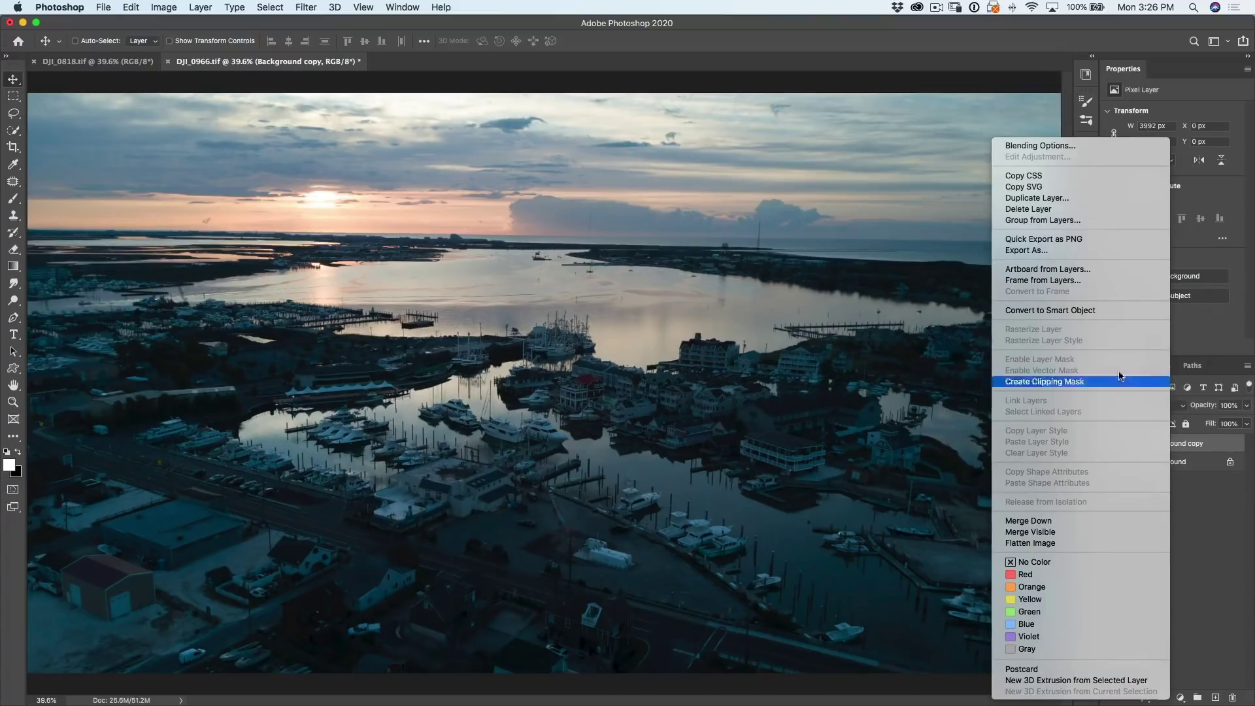
pyautogui.click(1087, 309)
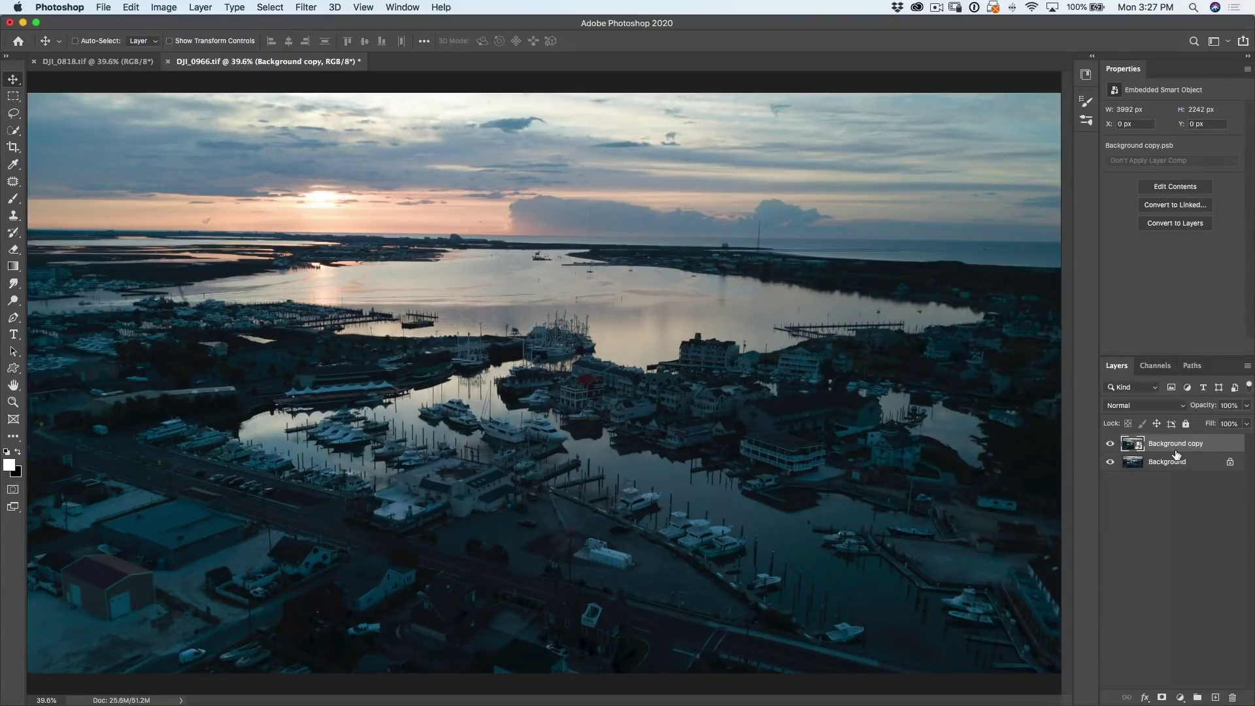
# Step: Start the Lighting Effects filter on the Background copy smart object and load the 2 O'clock Spotlight preset
pyautogui.click(301, 6)
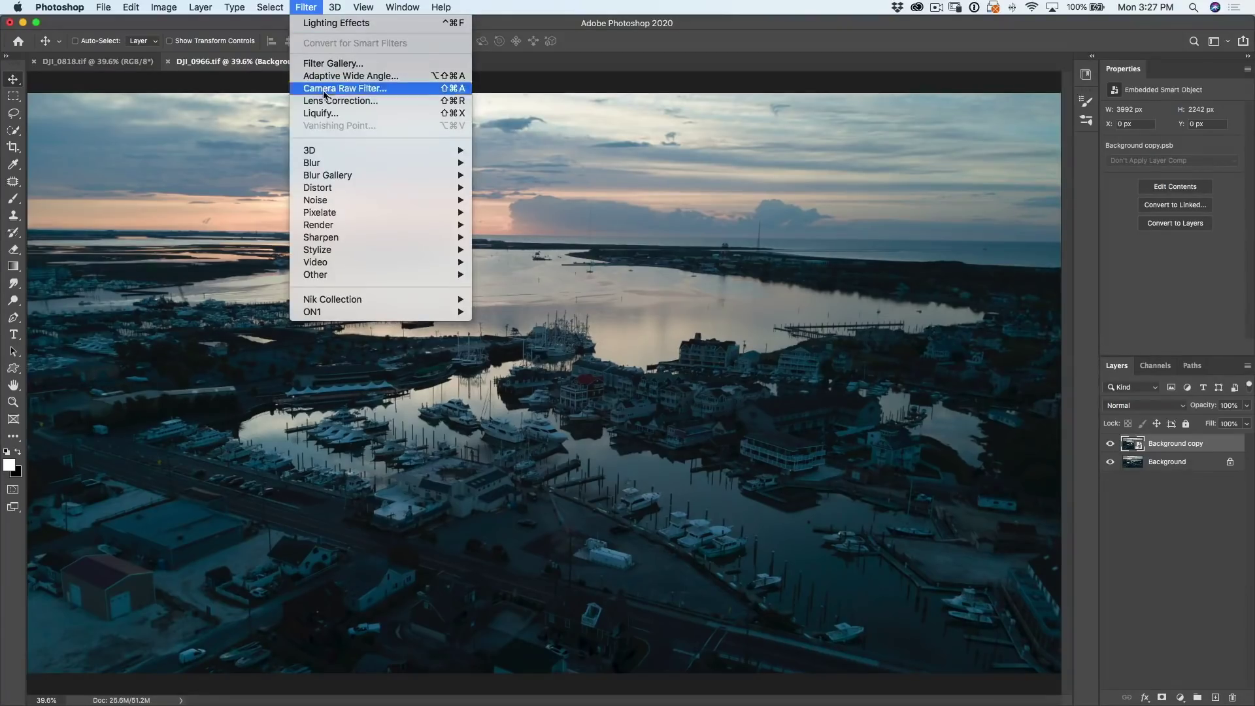
pyautogui.moveTo(348, 224)
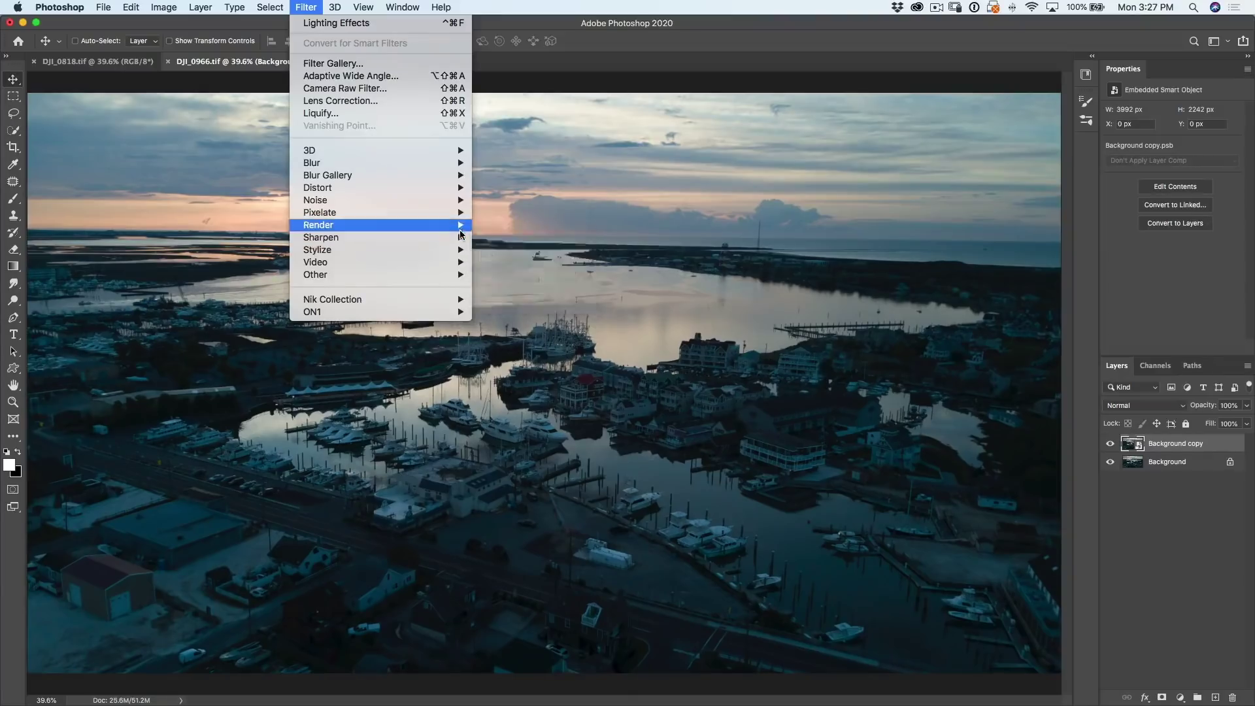
pyautogui.click(533, 319)
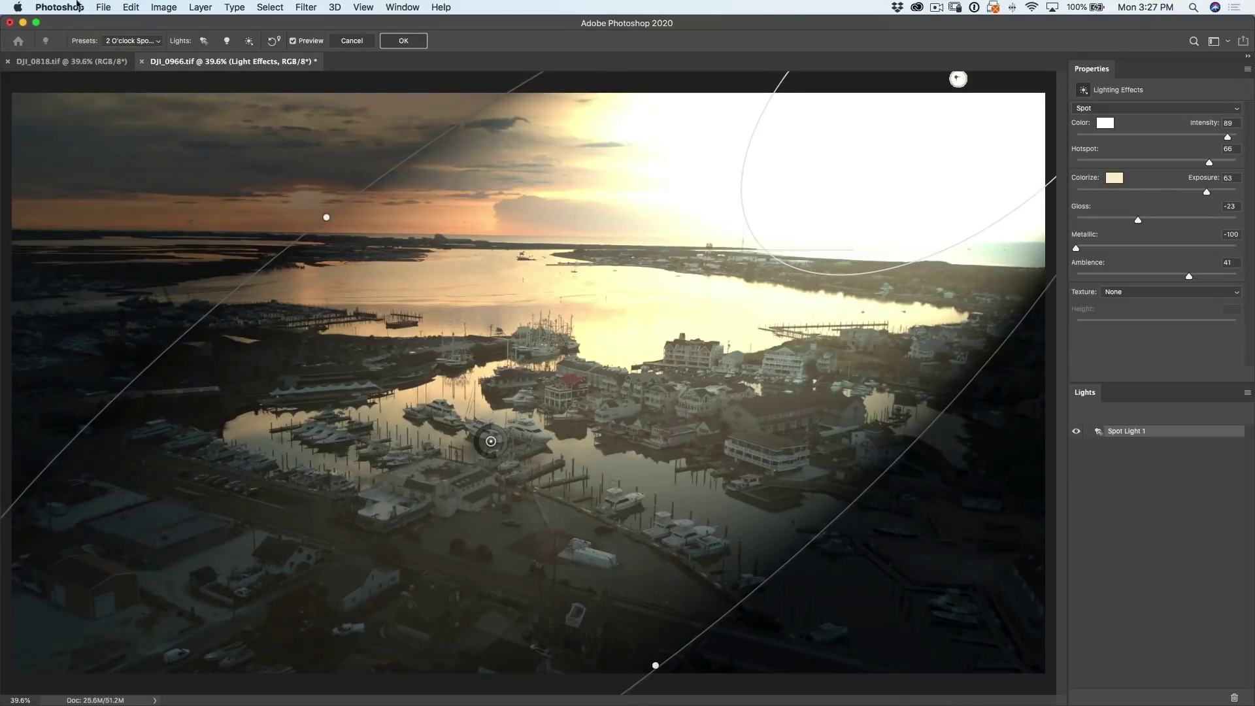
pyautogui.click(117, 42)
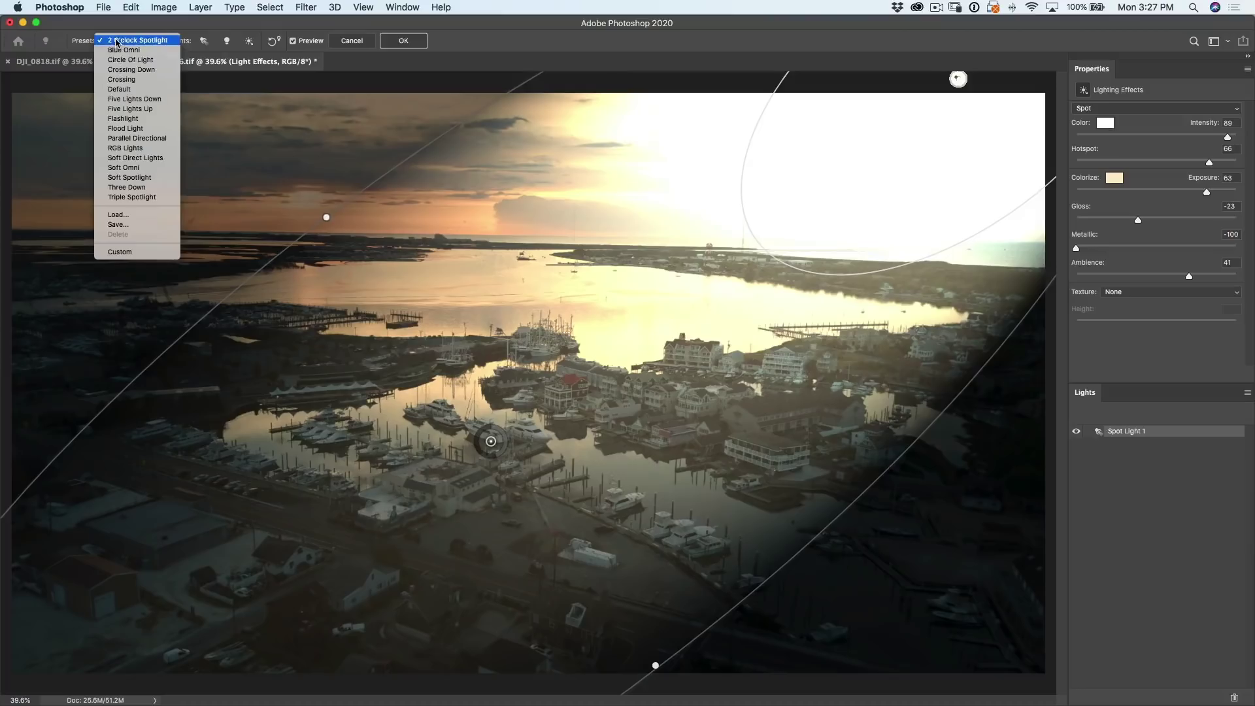
pyautogui.click(117, 40)
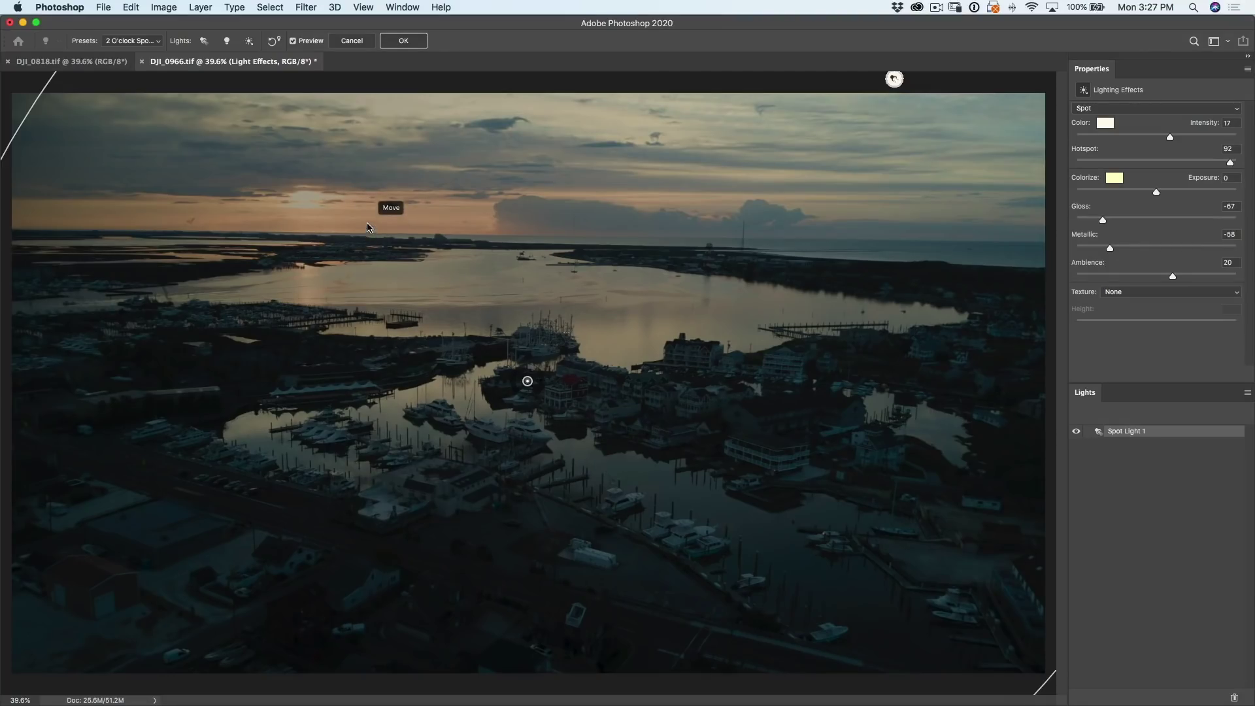
# Step: Reduce the spotlight's hotspot to -64 with the whole light outline in view
pyautogui.scroll(-1, 366, 228)
pyautogui.scroll(-10, 365, 228)
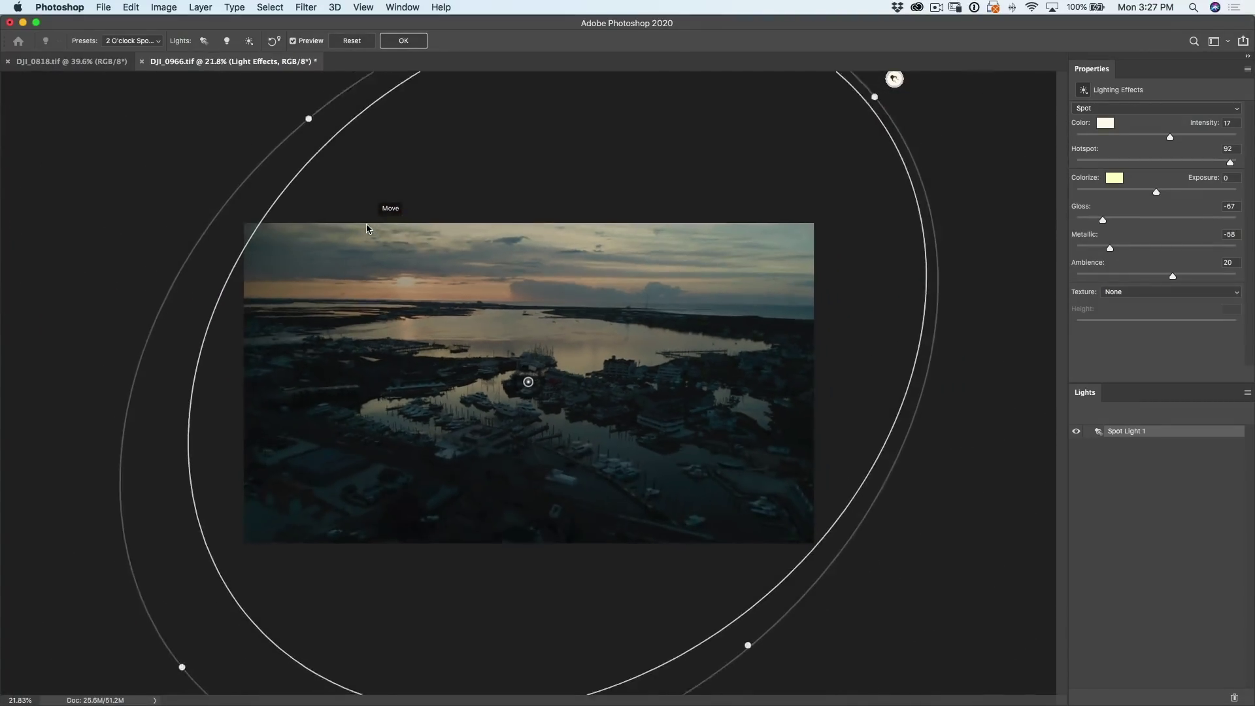
pyautogui.scroll(5, 366, 228)
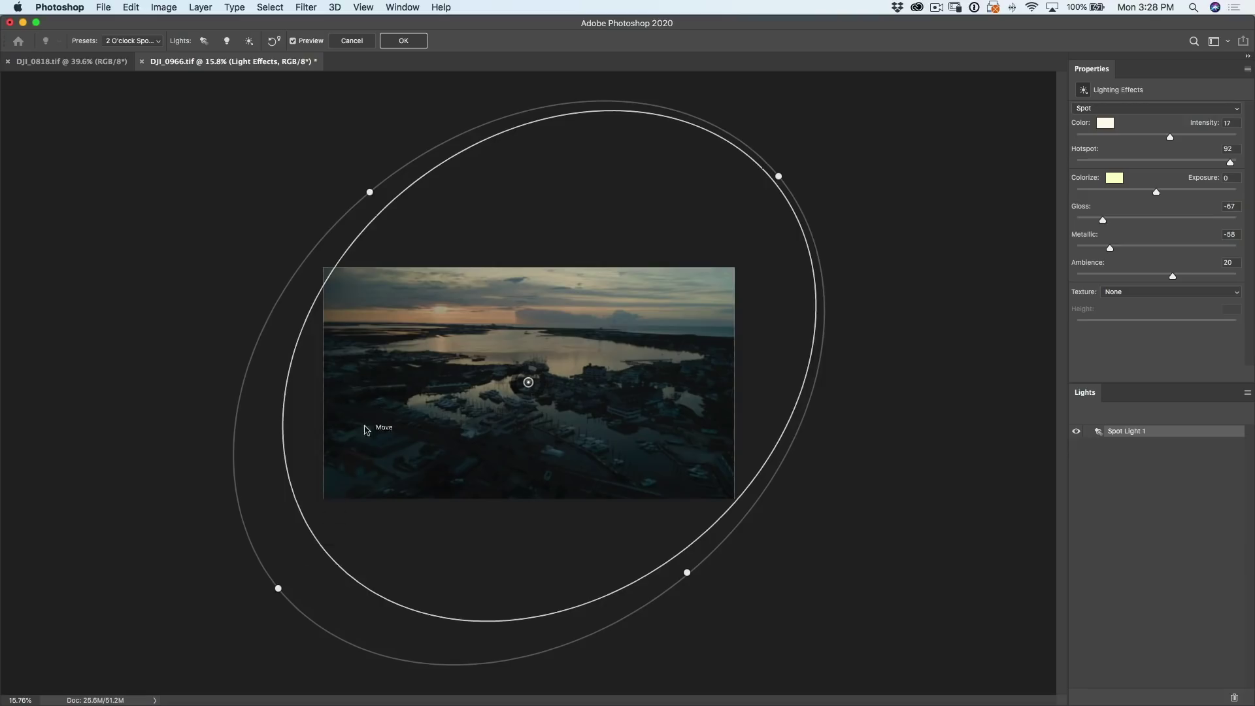
pyautogui.moveTo(540, 379)
pyautogui.moveTo(1157, 159); pyautogui.dragTo(1136, 162)
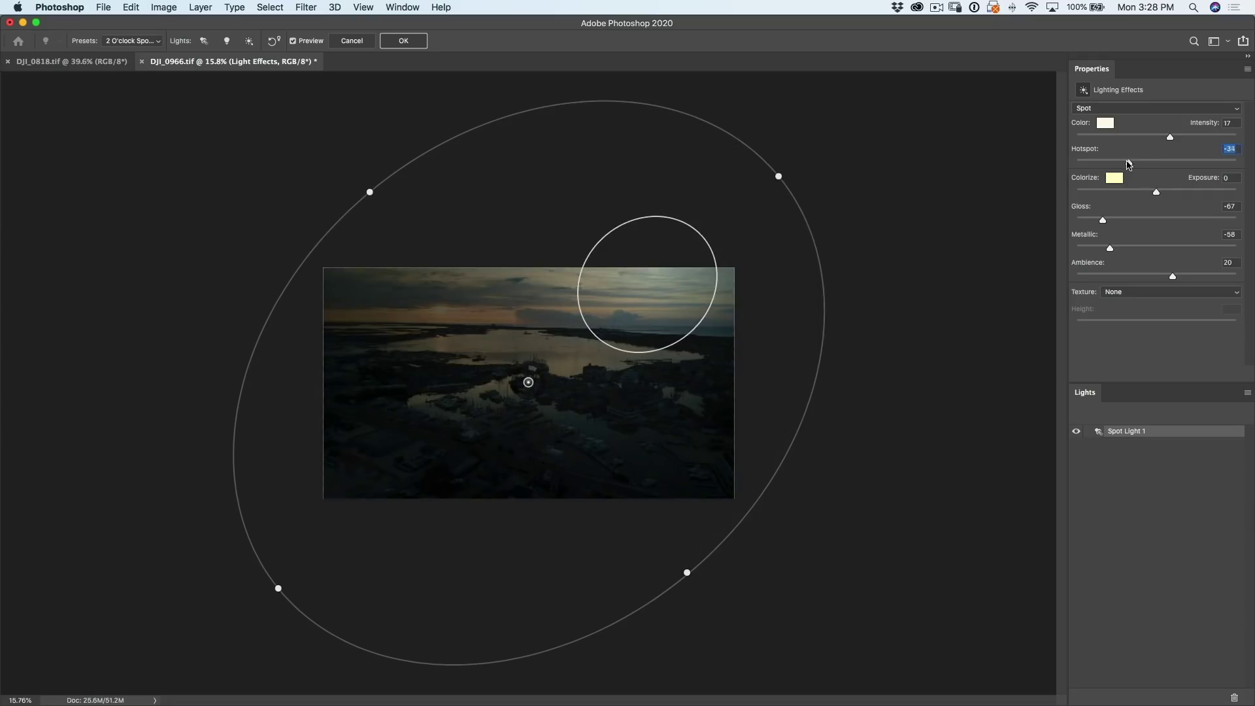
pyautogui.moveTo(1109, 165); pyautogui.dragTo(1105, 164)
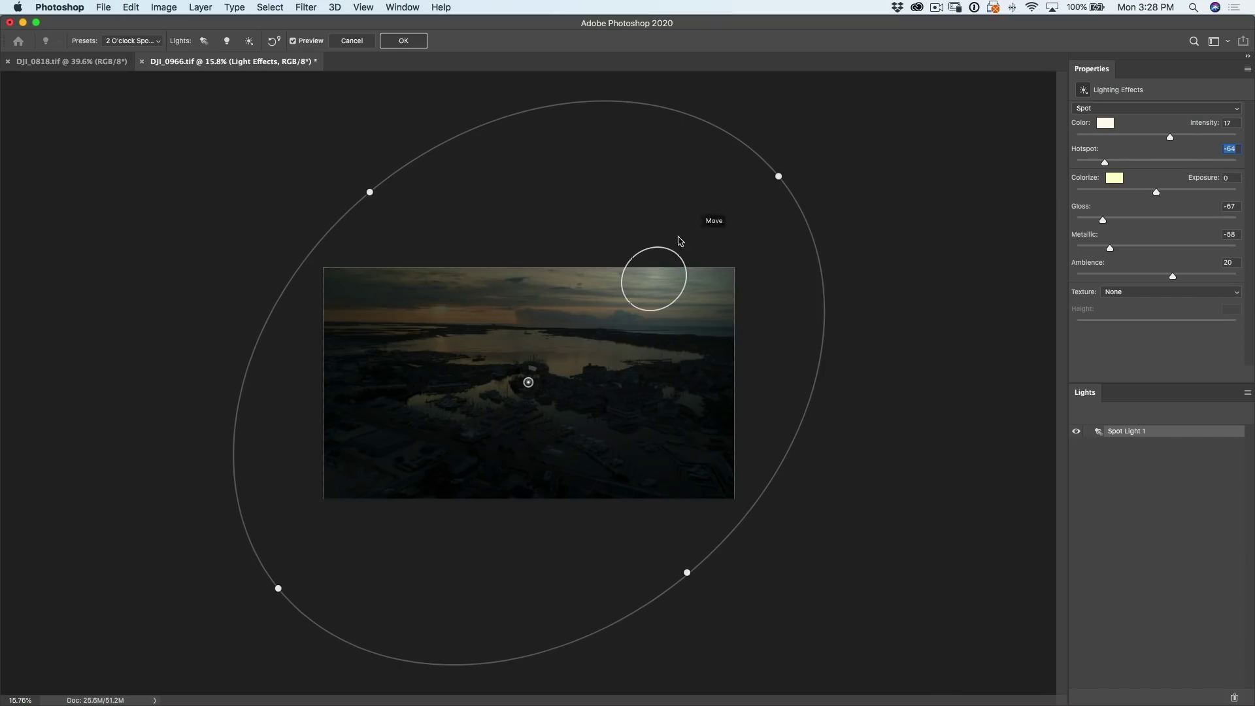
# Step: Move, rotate and scale down the spotlight so it slants across the harbor with its hotspot centered on the sun
pyautogui.moveTo(670, 268); pyautogui.dragTo(454, 301)
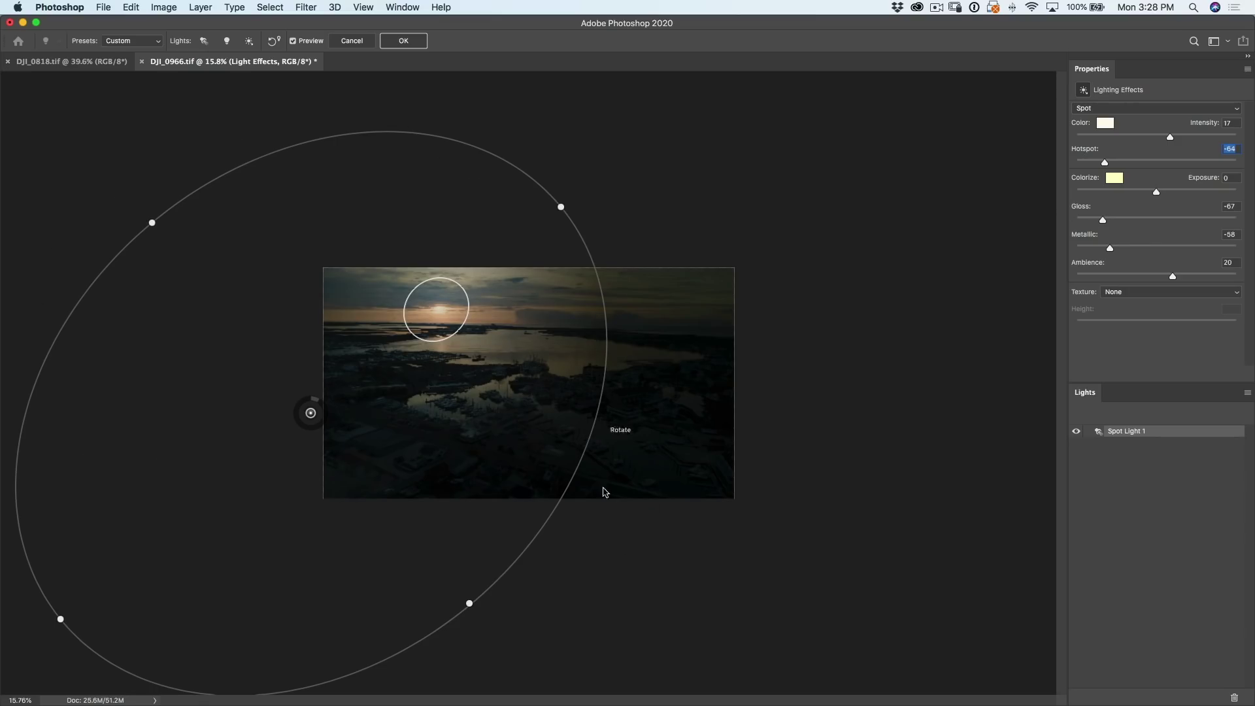
pyautogui.moveTo(597, 575); pyautogui.dragTo(475, 203)
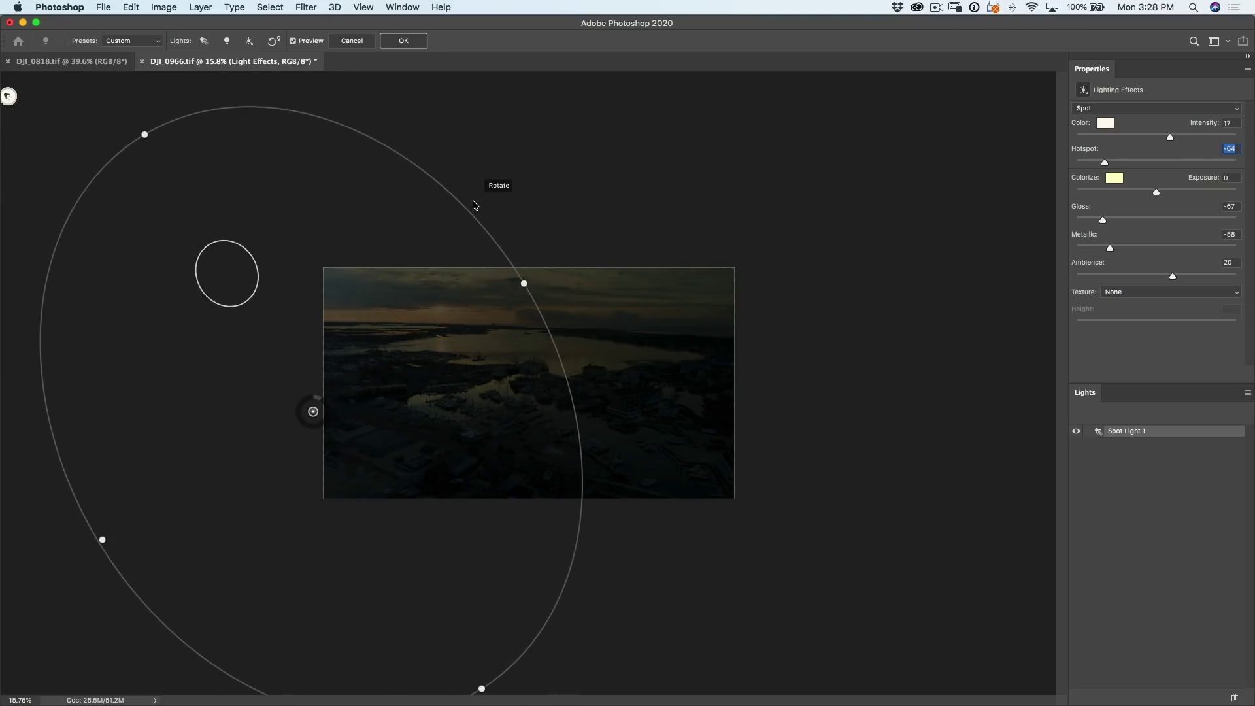
pyautogui.moveTo(320, 415); pyautogui.dragTo(521, 441)
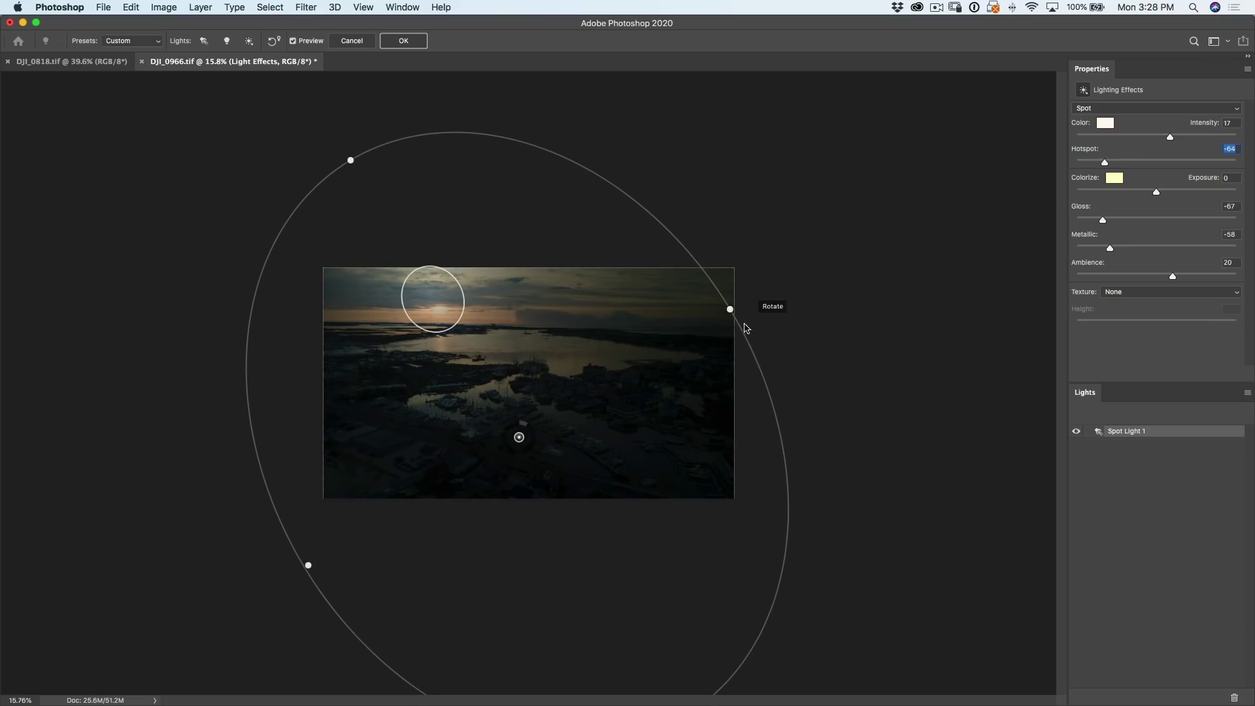
pyautogui.moveTo(308, 566); pyautogui.dragTo(347, 549)
pyautogui.moveTo(334, 171); pyautogui.dragTo(381, 232)
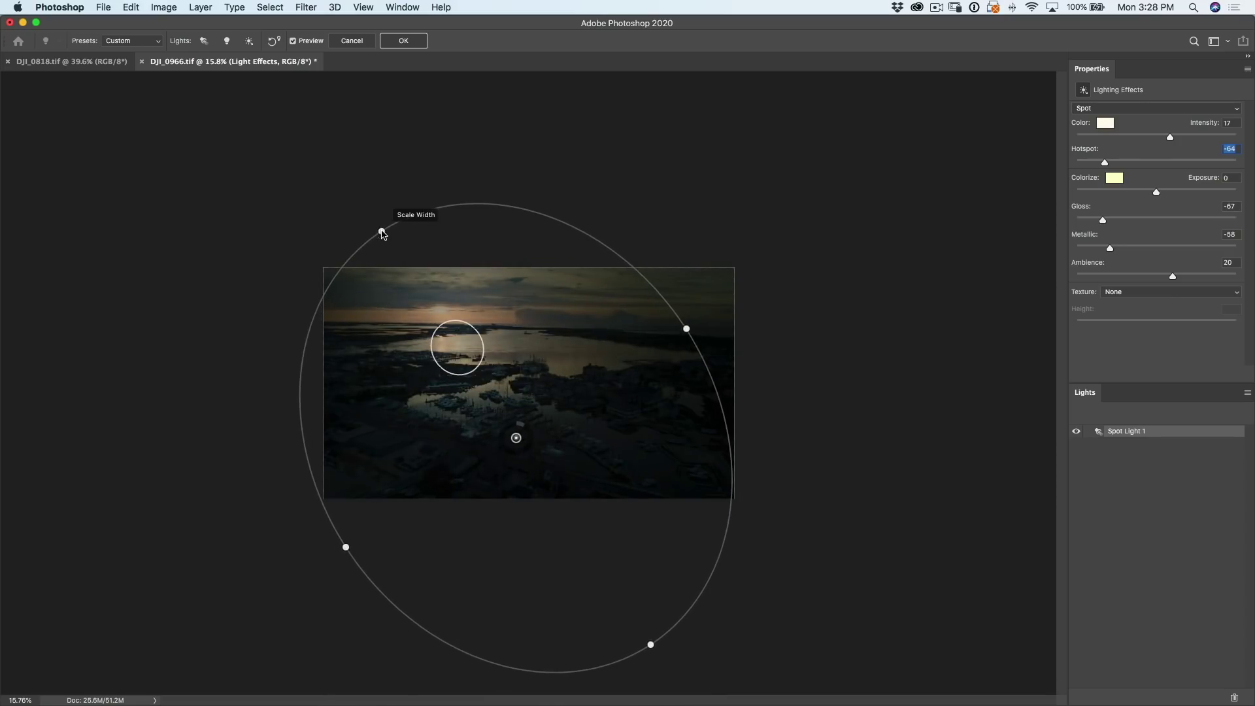
pyautogui.moveTo(475, 448); pyautogui.dragTo(459, 410)
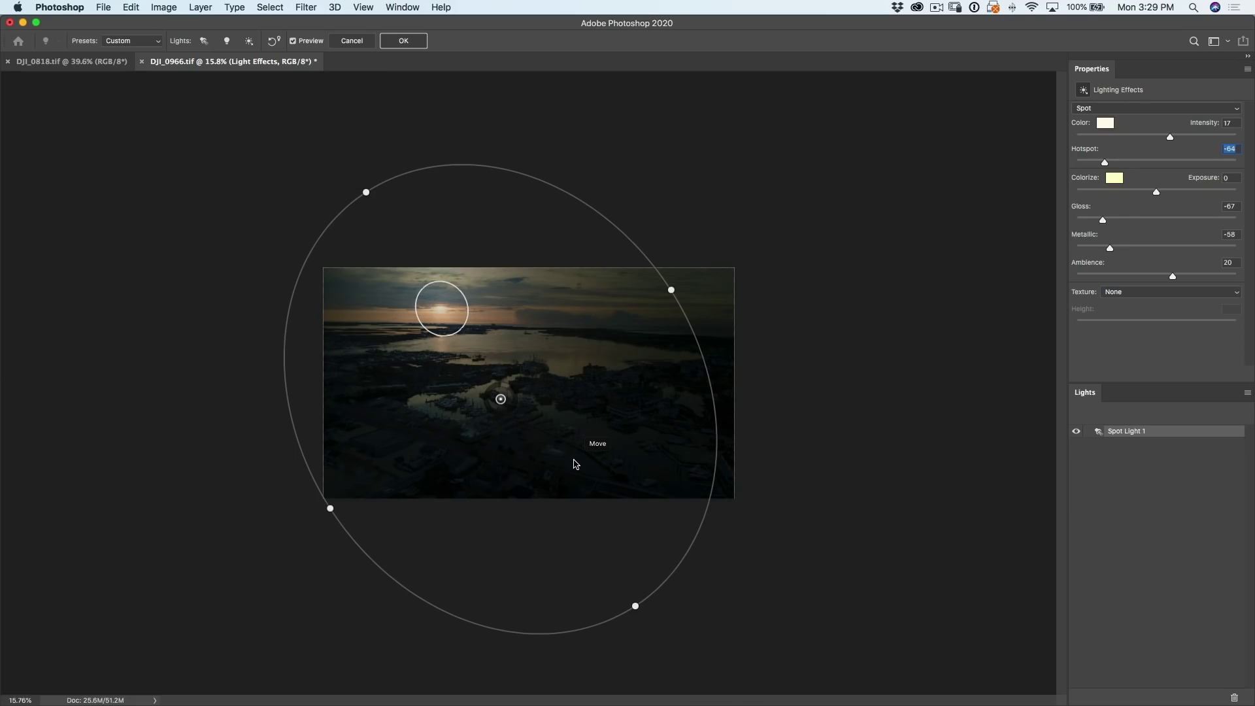
# Step: Raise the lighting effect's ambience to 100 with the image fitted to the window
pyautogui.press('super+0')
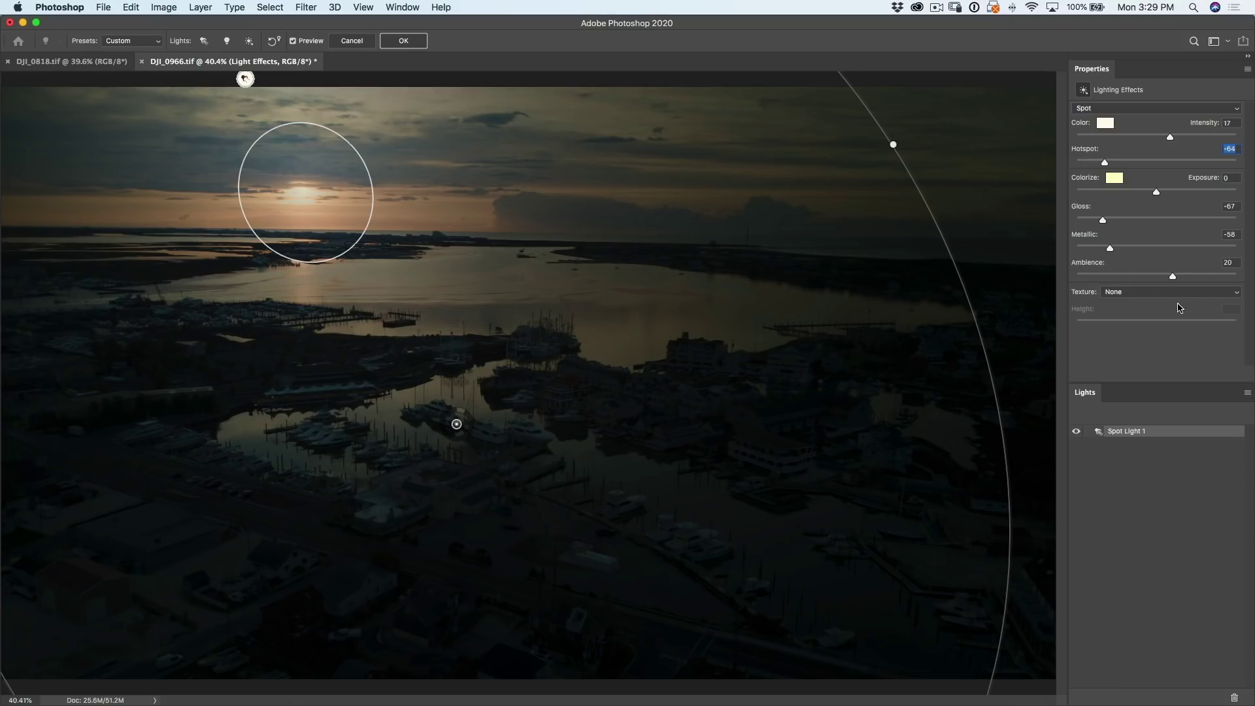
pyautogui.moveTo(1173, 277); pyautogui.dragTo(1216, 277)
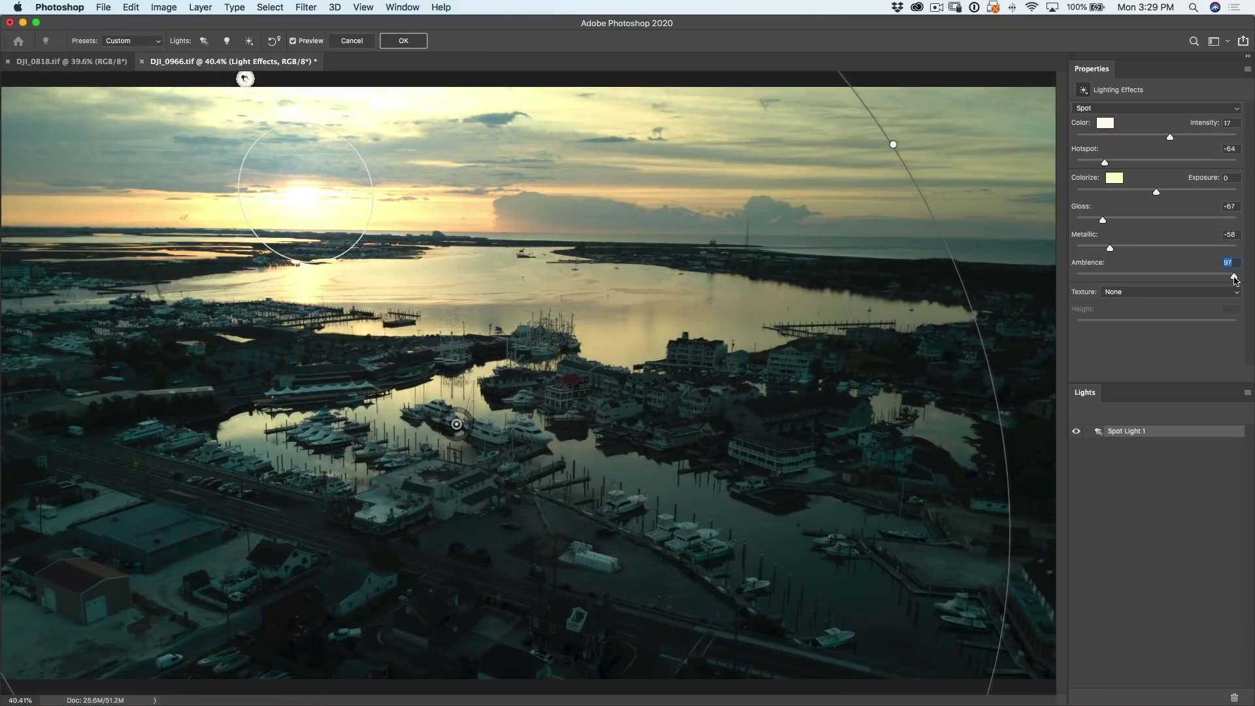
pyautogui.moveTo(1236, 280); pyautogui.dragTo(1239, 280)
# Step: Set the ambient Colorize color to a warm orange with hue 45, saturation 56, brightness 76 and an intensity of +1.27 stops
pyautogui.click(1115, 179)
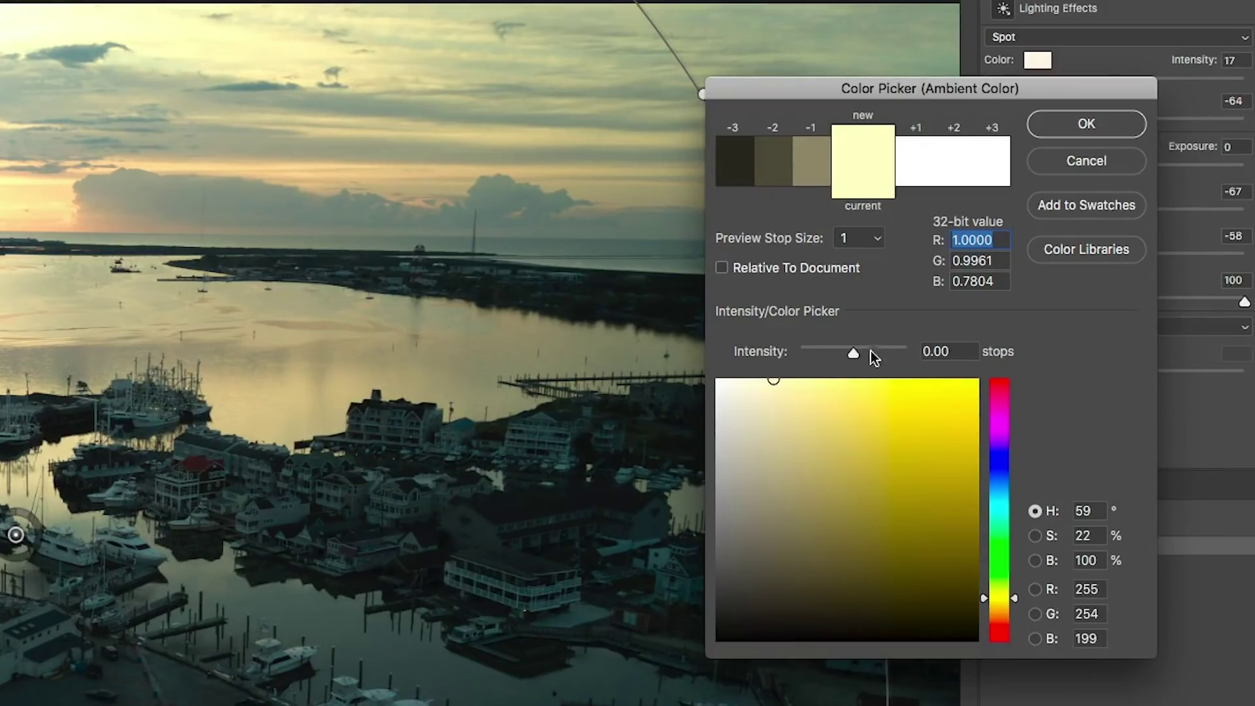
pyautogui.moveTo(856, 354); pyautogui.dragTo(860, 351)
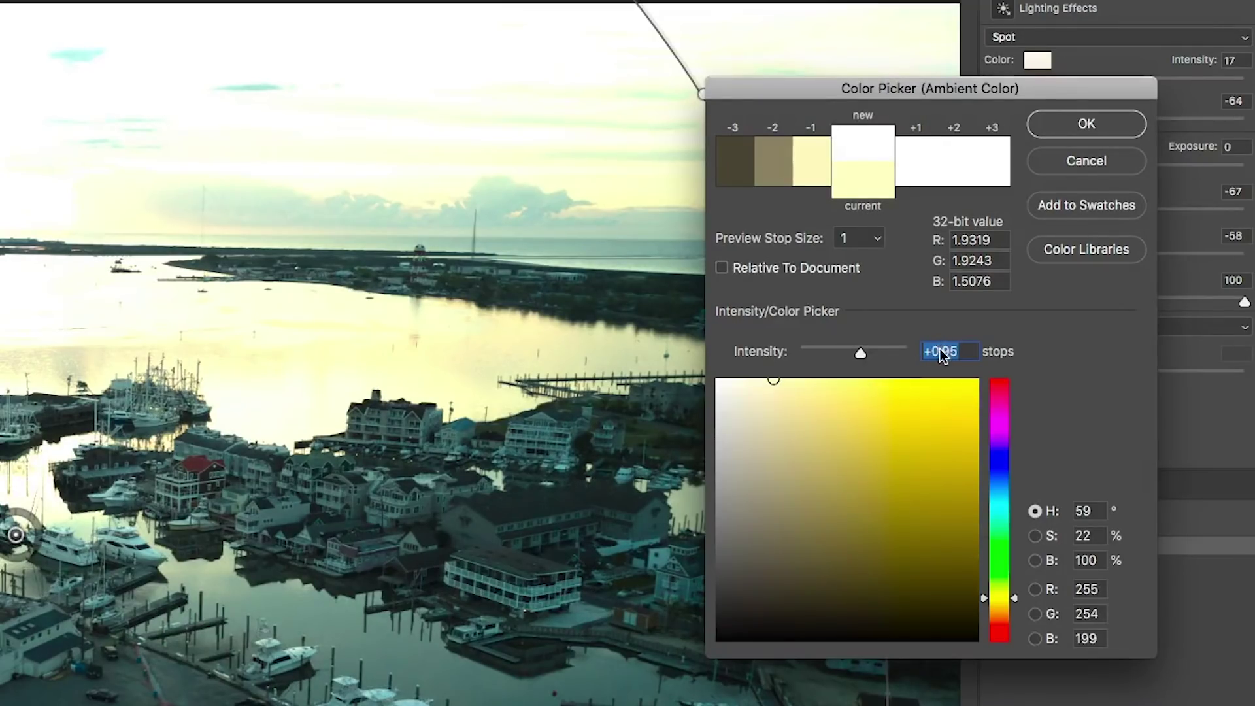
pyautogui.write('+1')
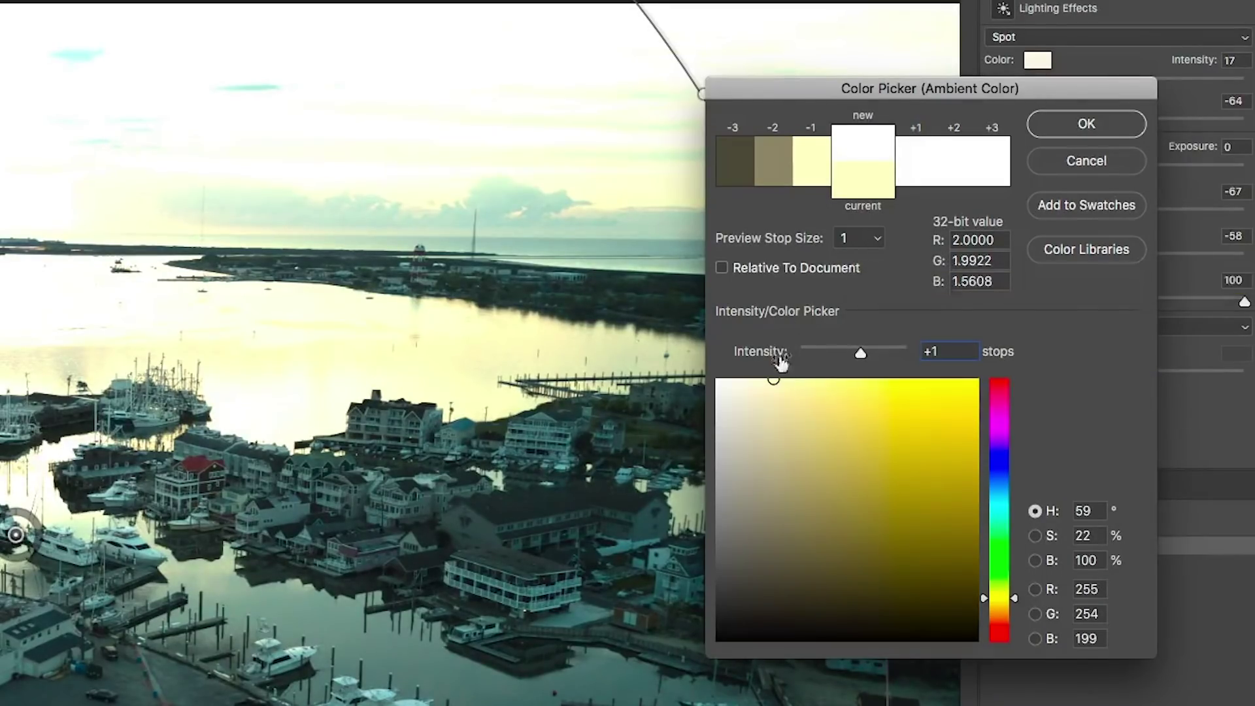
pyautogui.moveTo(1010, 596); pyautogui.dragTo(1016, 607)
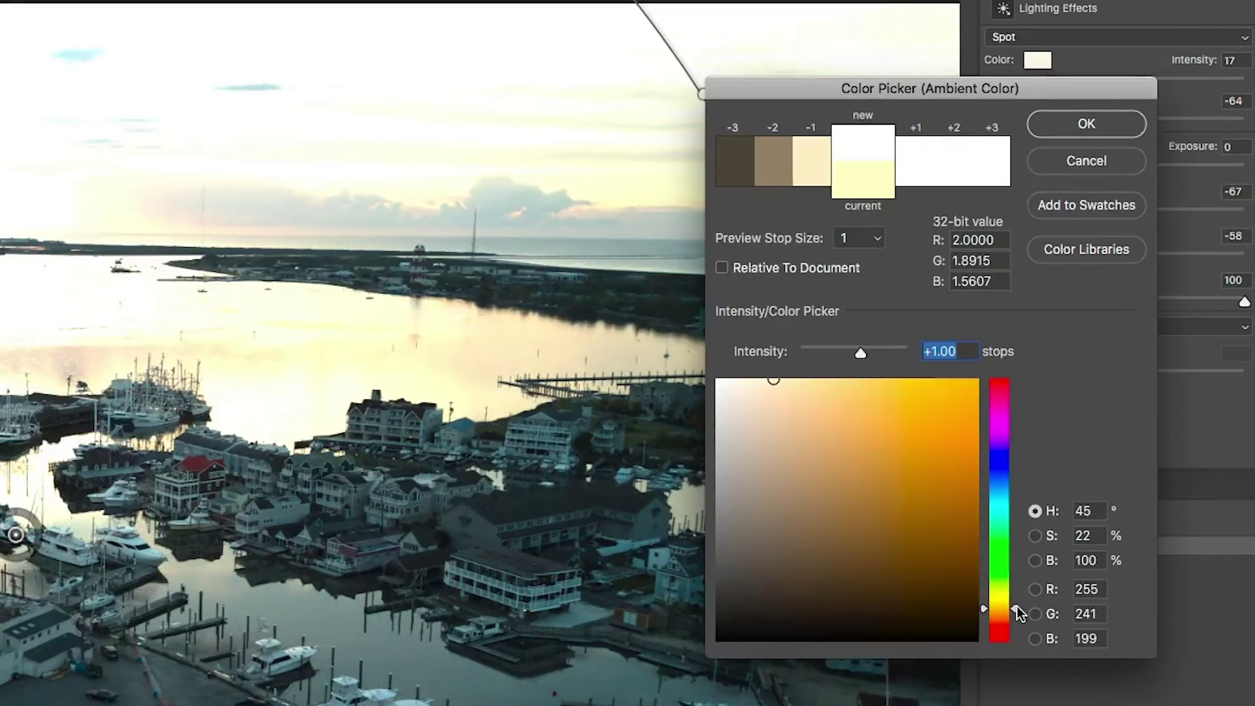
pyautogui.moveTo(782, 379); pyautogui.dragTo(787, 392)
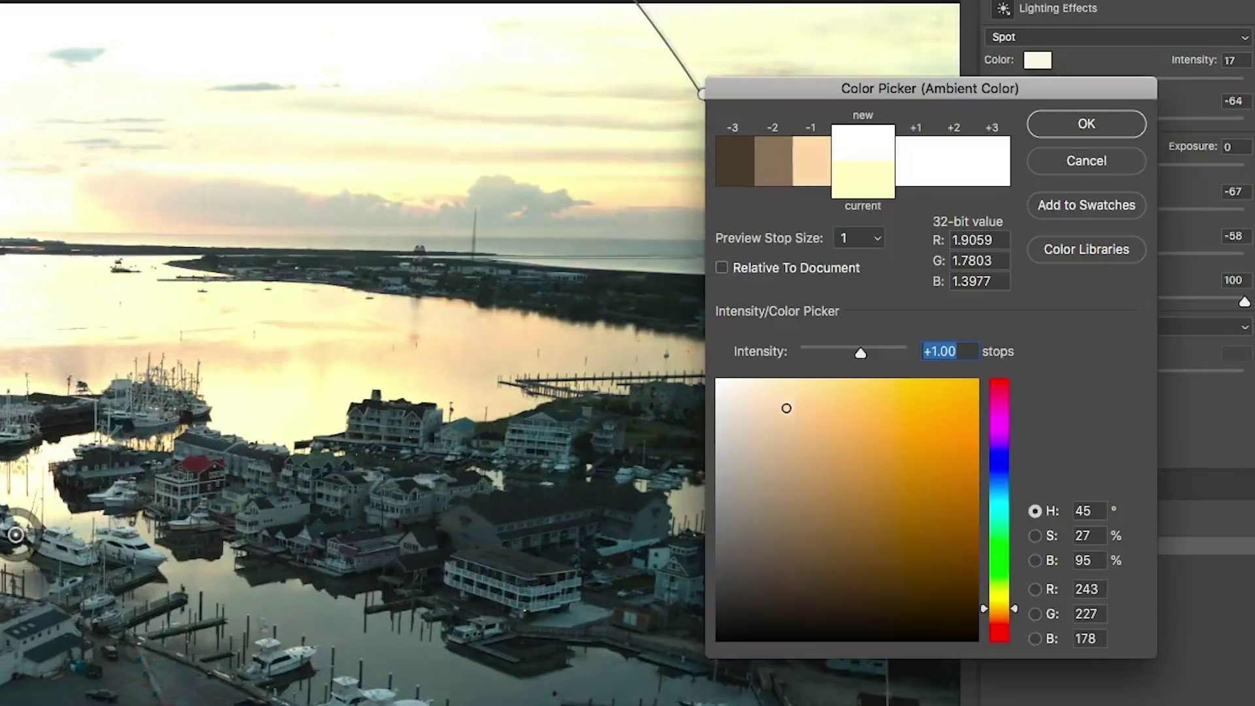
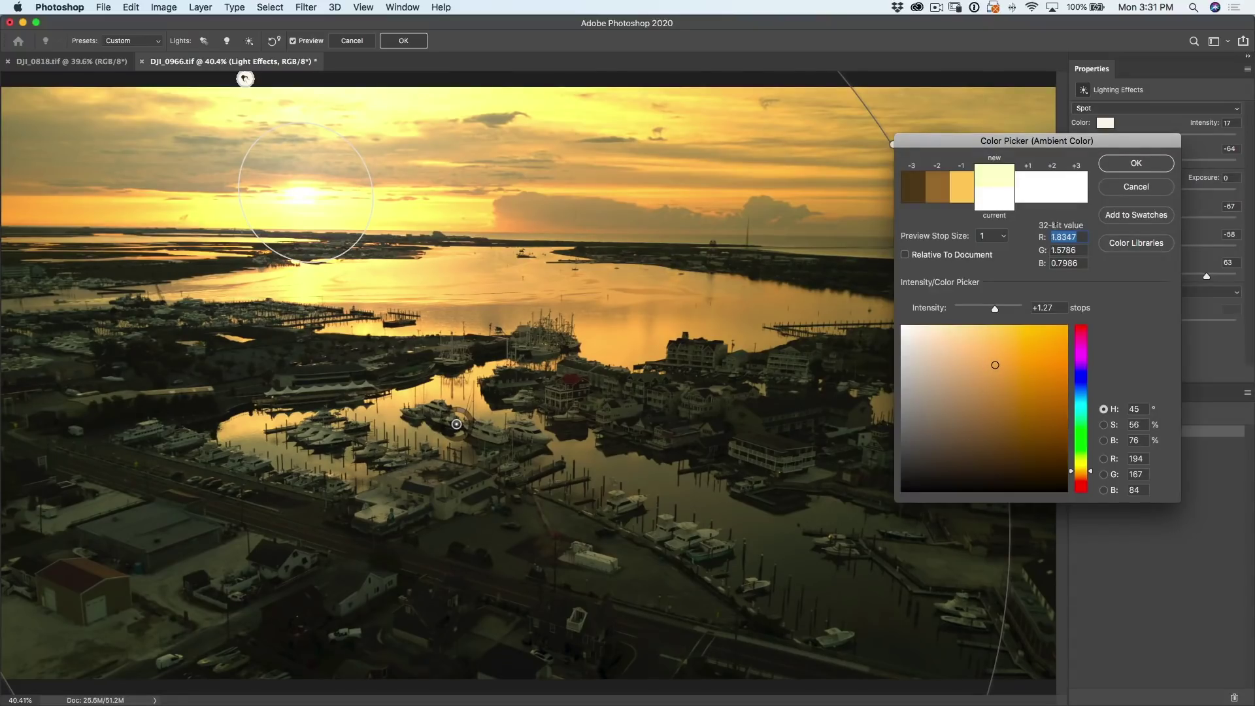
pyautogui.click(1125, 167)
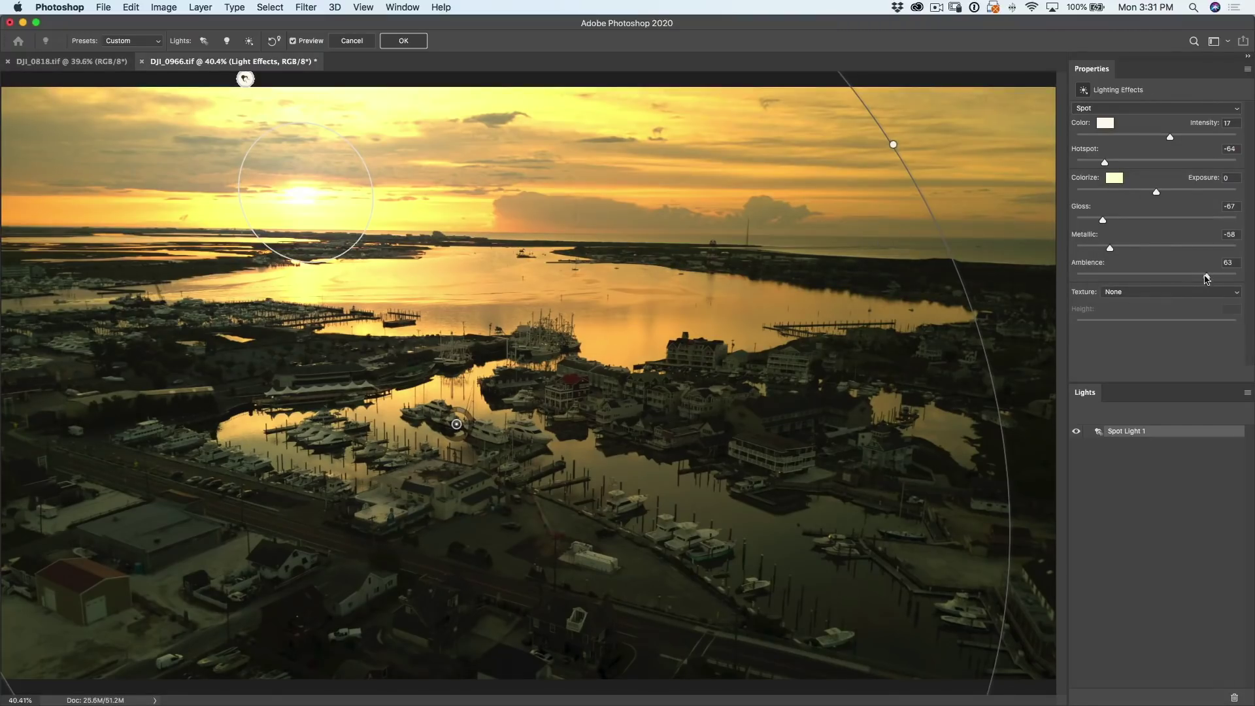
# Step: Set the ambience to 72 and tighten the spotlight's hotspot to -80
pyautogui.moveTo(1210, 280); pyautogui.dragTo(1215, 280)
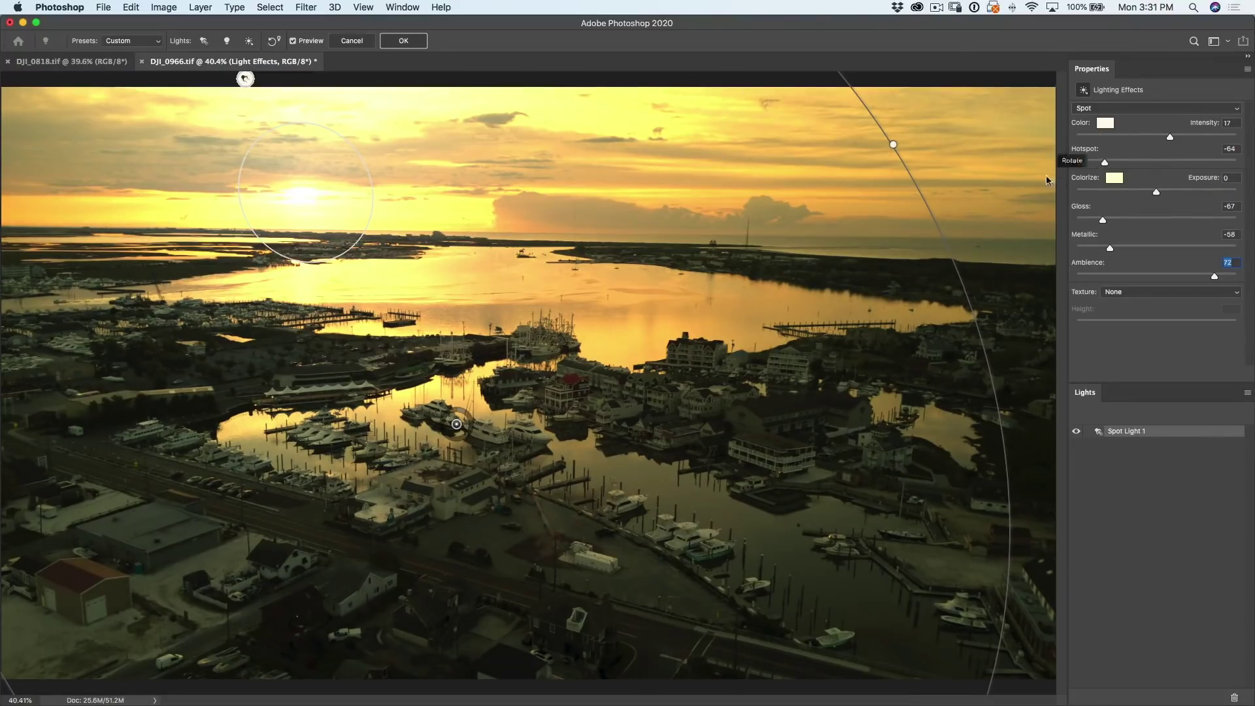
pyautogui.moveTo(1104, 165); pyautogui.dragTo(1096, 165)
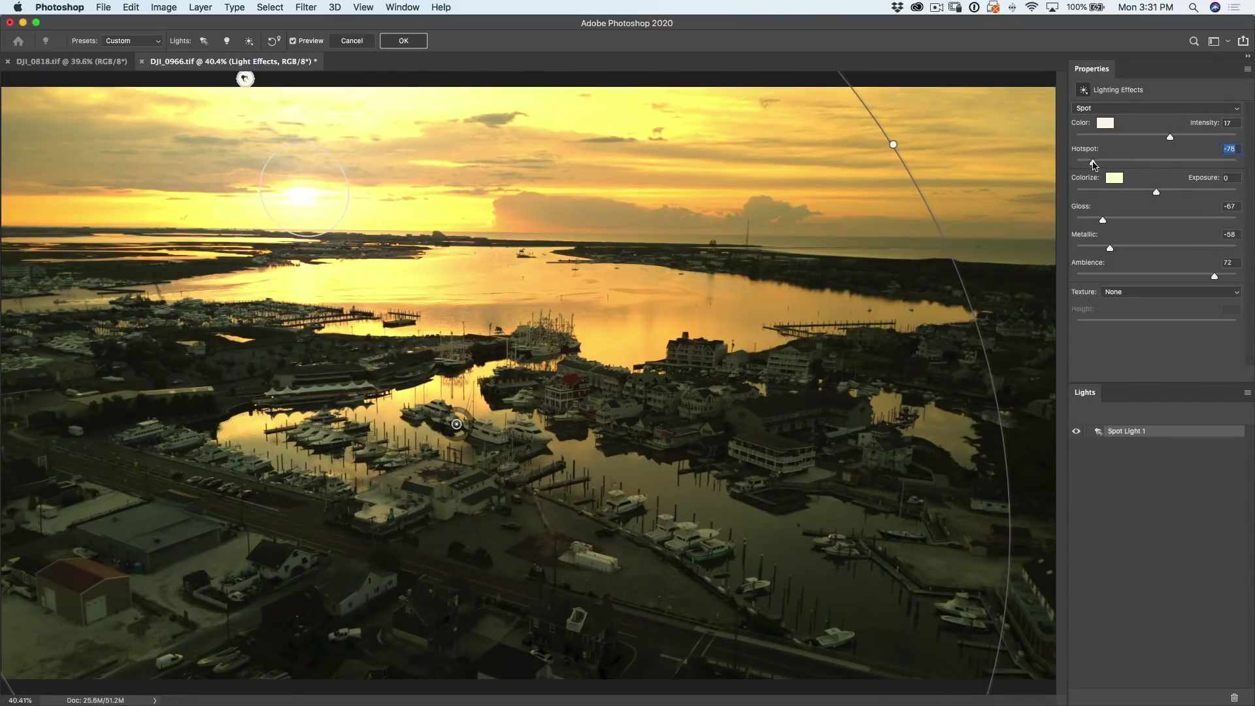
# Step: Set the light color to a pale orange with hue 48, saturation 35 and brightness 88, and raise the light's intensity to 72
pyautogui.click(1105, 123)
pyautogui.click(966, 329)
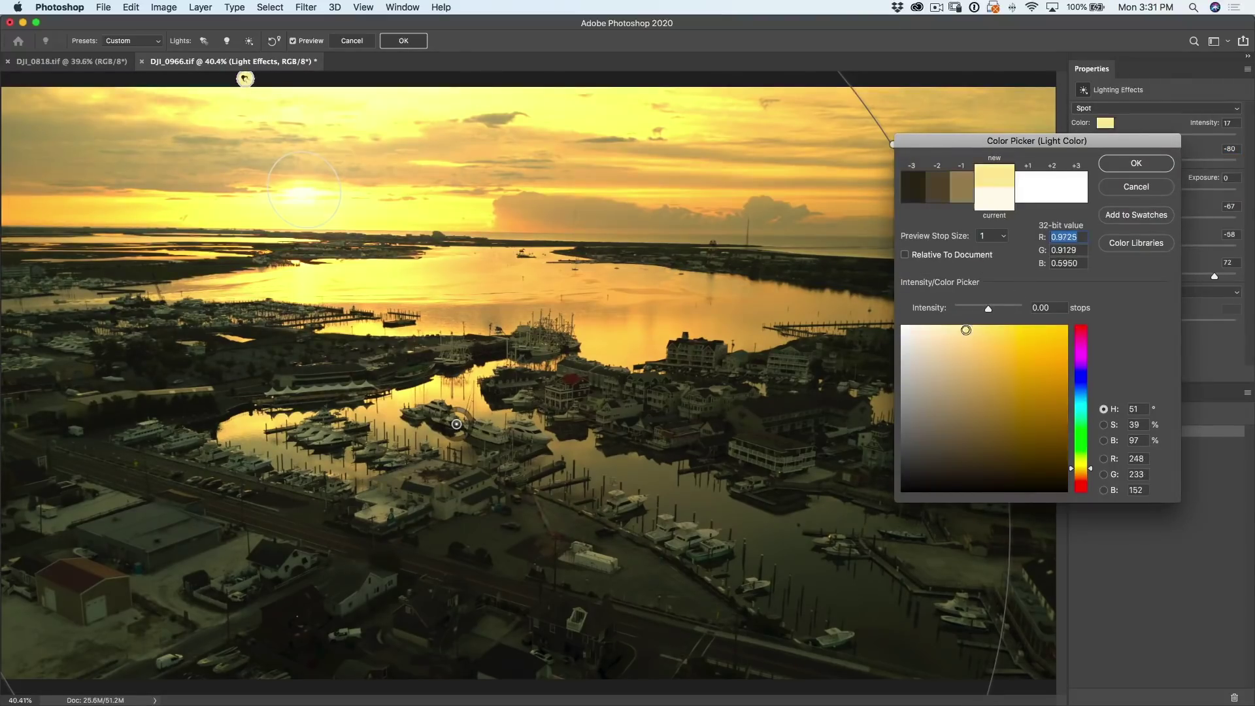
pyautogui.moveTo(962, 343); pyautogui.dragTo(963, 361)
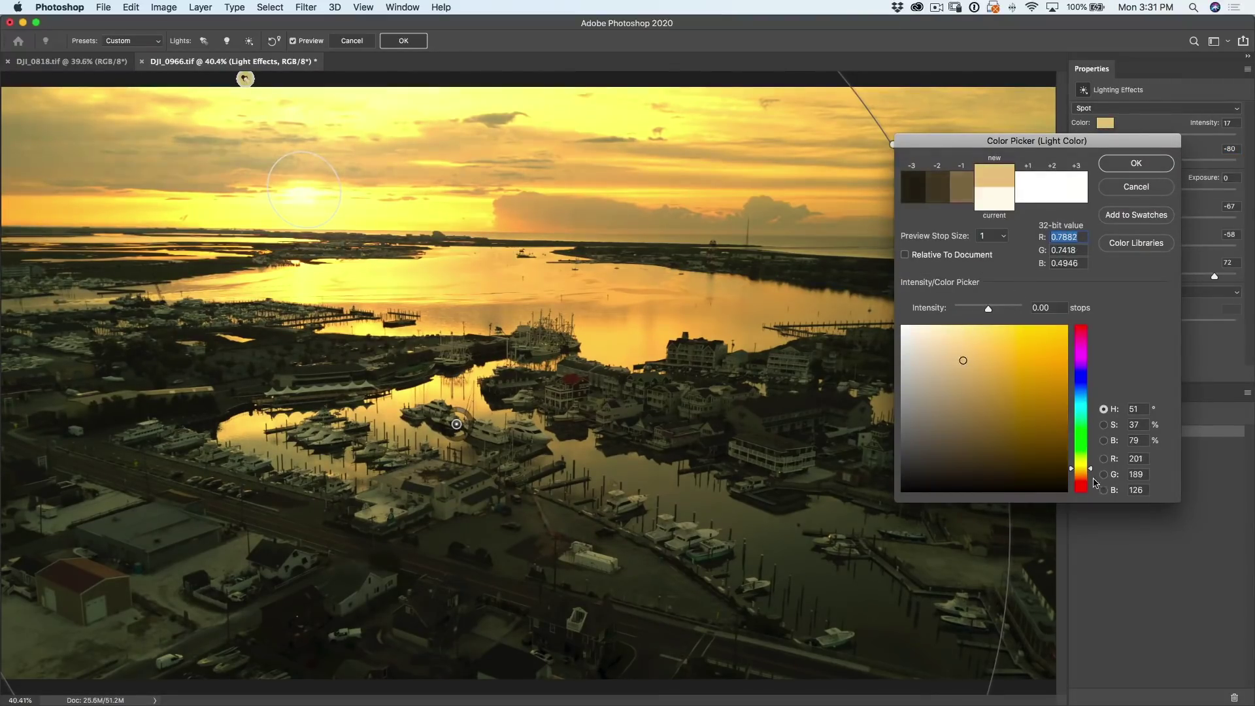
pyautogui.moveTo(1089, 467)
pyautogui.mouseDown()
pyautogui.moveTo(1096, 483)
pyautogui.moveTo(1090, 470)
pyautogui.mouseUp()
pyautogui.click(960, 344)
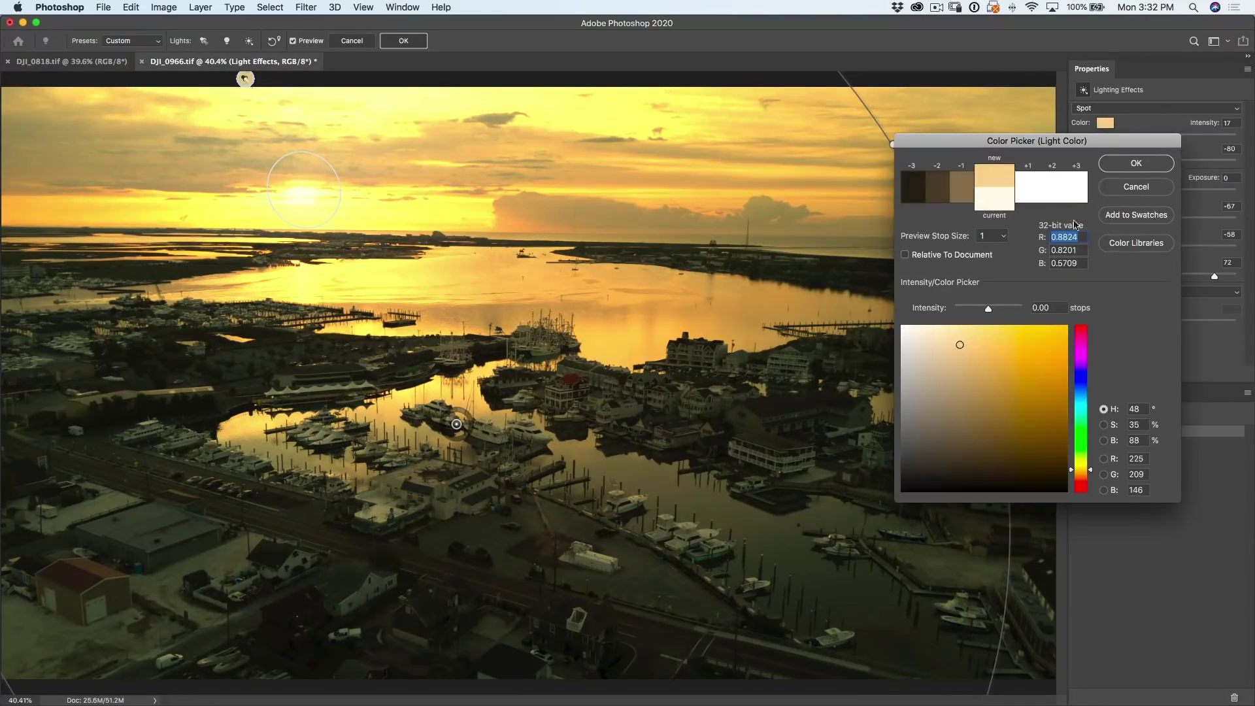
pyautogui.click(1132, 172)
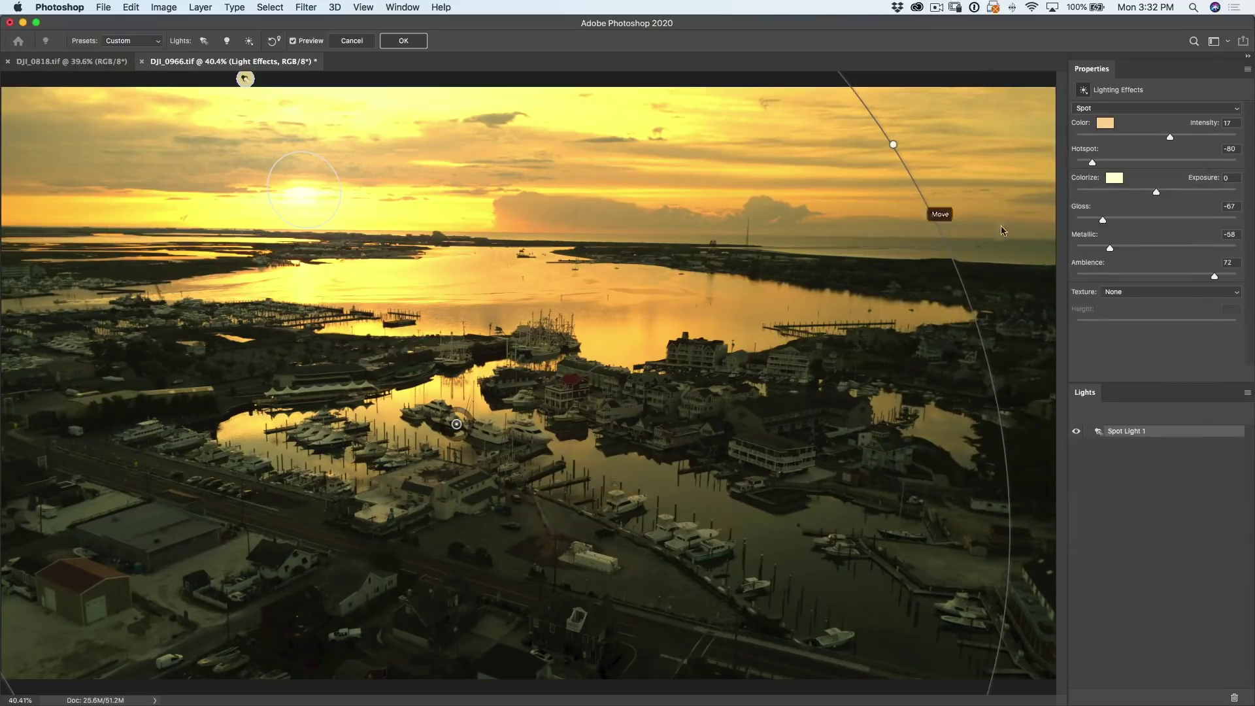
pyautogui.moveTo(1170, 139); pyautogui.dragTo(1214, 147)
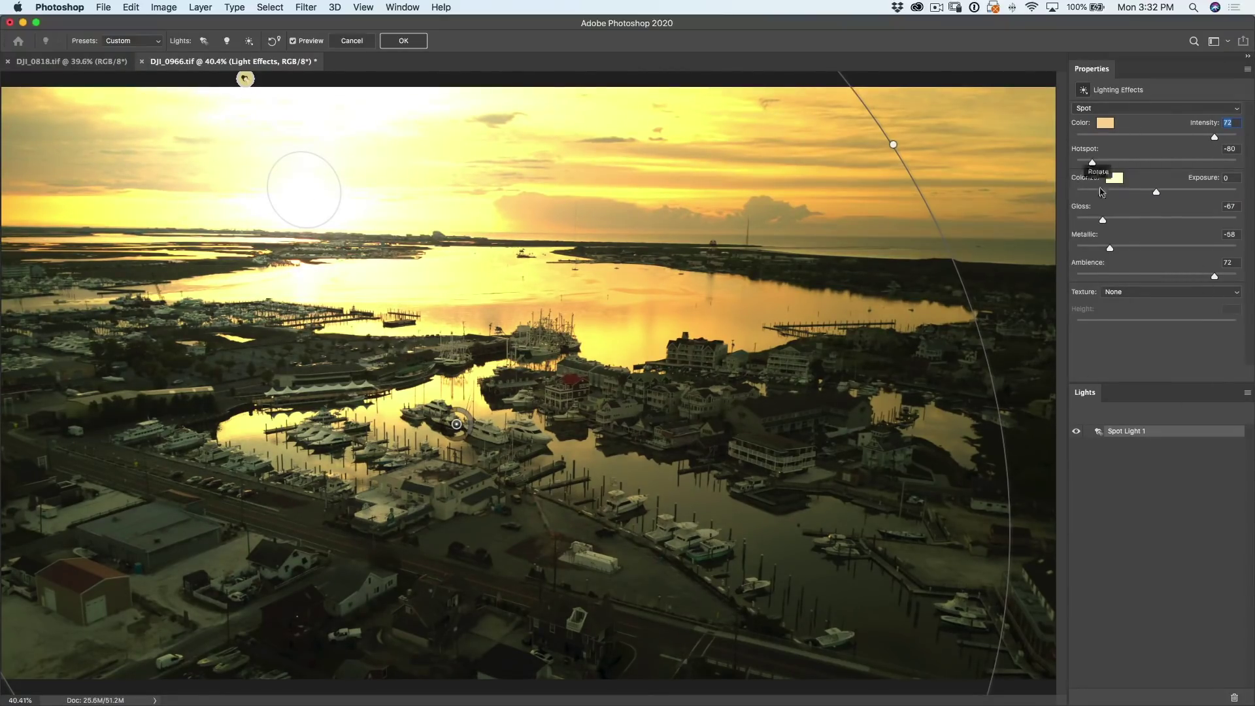
# Step: Tone down the spotlight to intensity 28, with the hotspot at -76 and the ambience at 61
pyautogui.moveTo(1215, 278); pyautogui.dragTo(1199, 277)
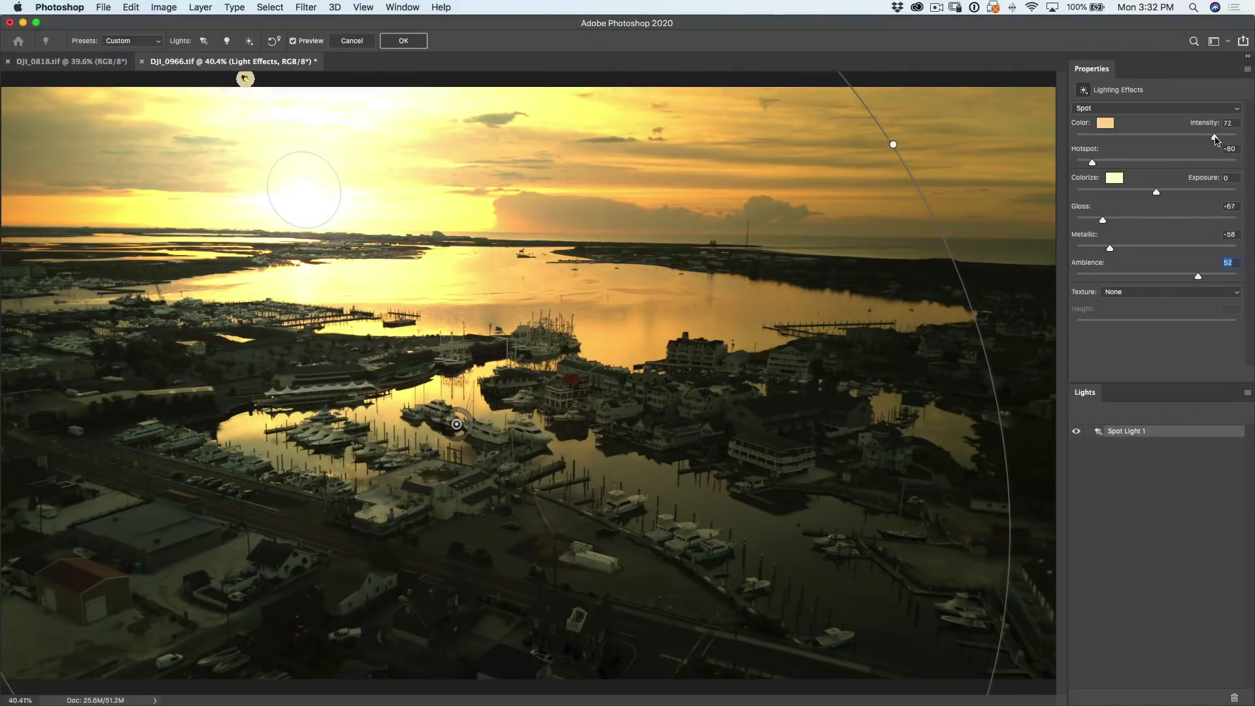
pyautogui.moveTo(1213, 140); pyautogui.dragTo(1205, 144)
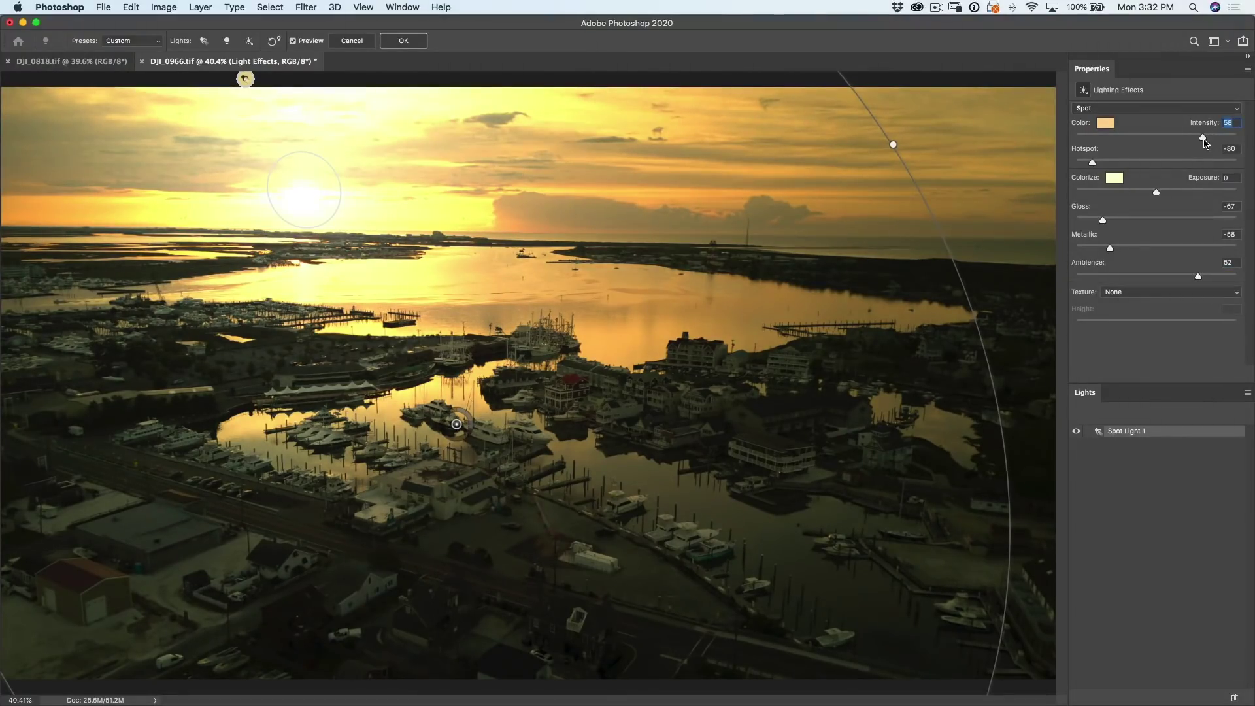
pyautogui.moveTo(1102, 165); pyautogui.dragTo(1095, 165)
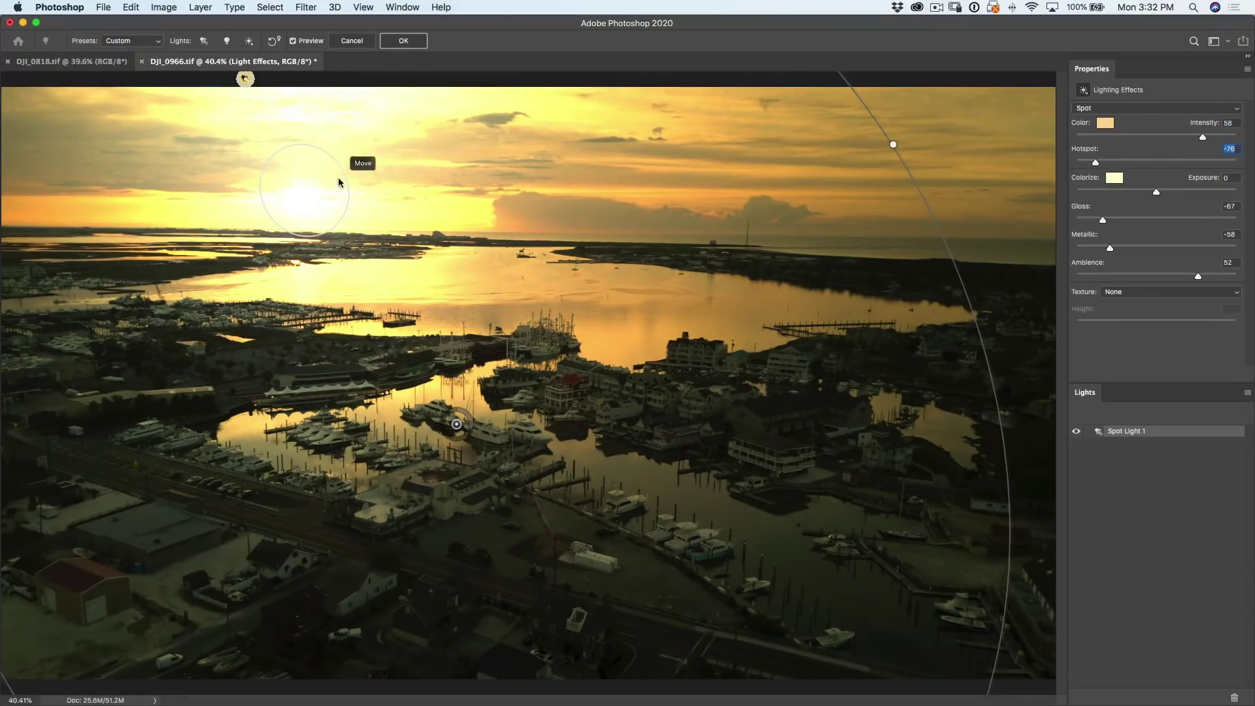
pyautogui.moveTo(1205, 142); pyautogui.dragTo(1179, 145)
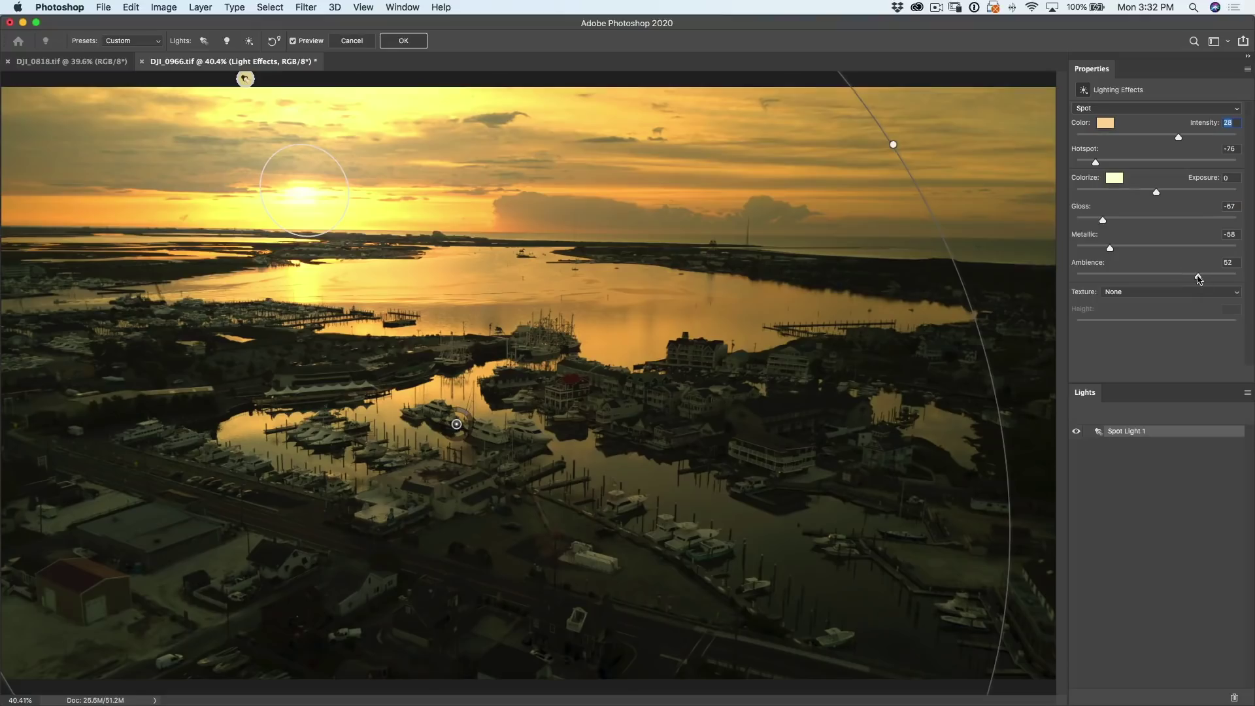
pyautogui.moveTo(1200, 279); pyautogui.dragTo(1204, 323)
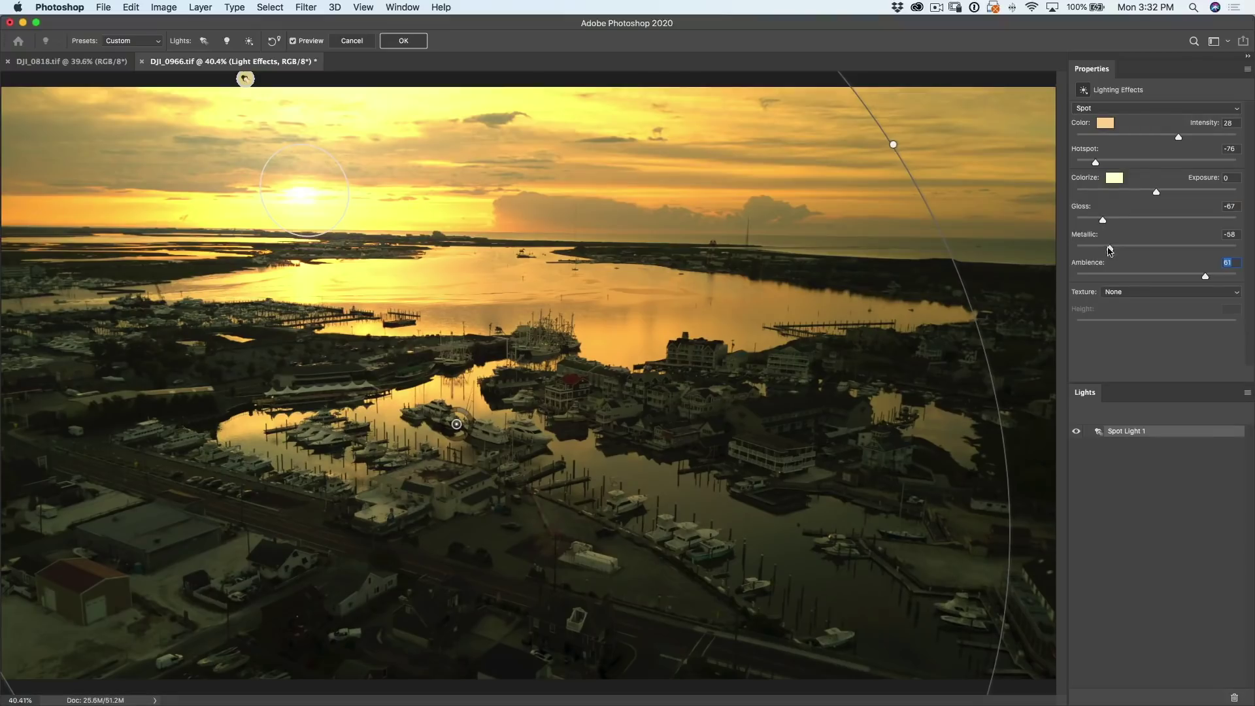
# Step: Set the lighting effect's metallic to -100 and gloss to 86, and apply the filter
pyautogui.moveTo(1104, 250); pyautogui.dragTo(1198, 227)
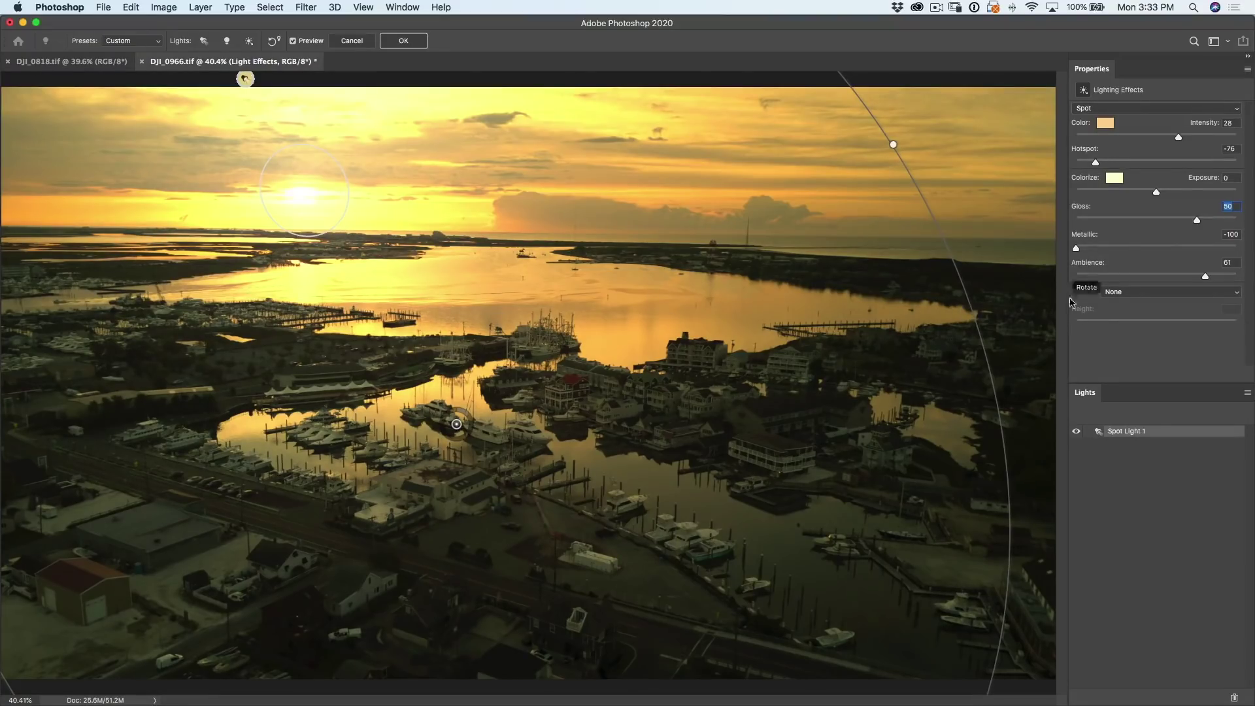
pyautogui.moveTo(1197, 224); pyautogui.dragTo(1089, 220)
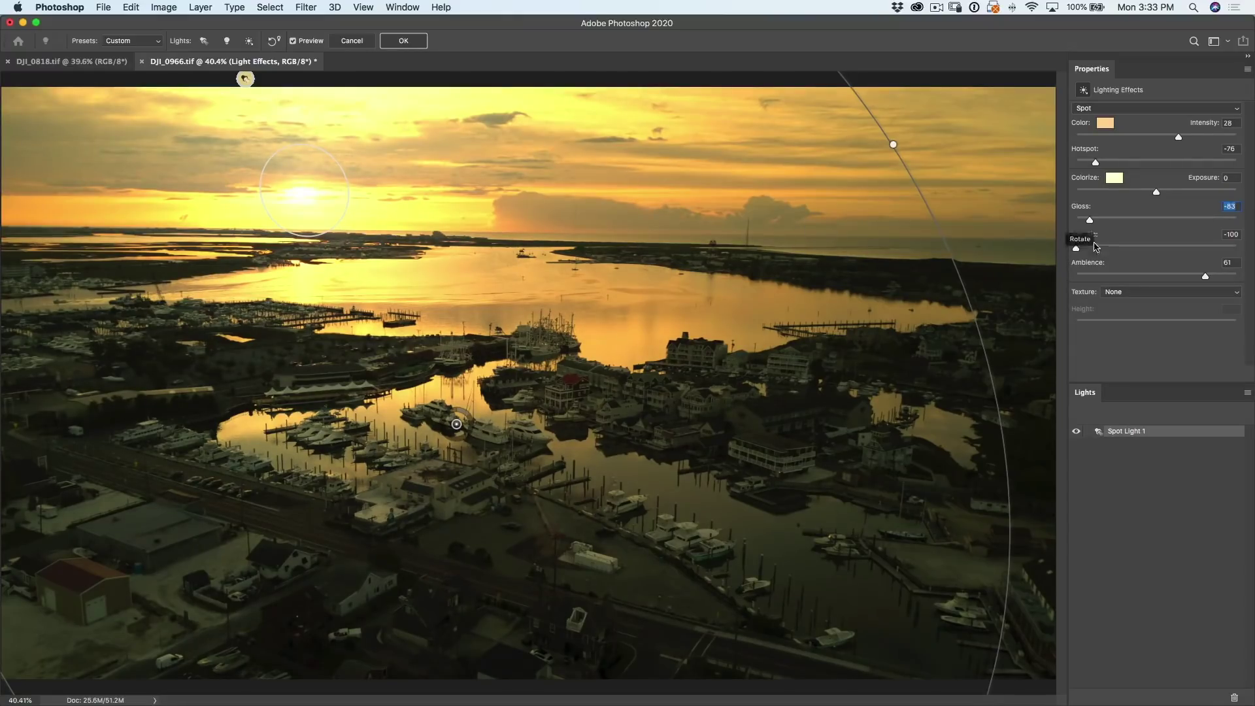
pyautogui.moveTo(1089, 221); pyautogui.dragTo(1217, 223)
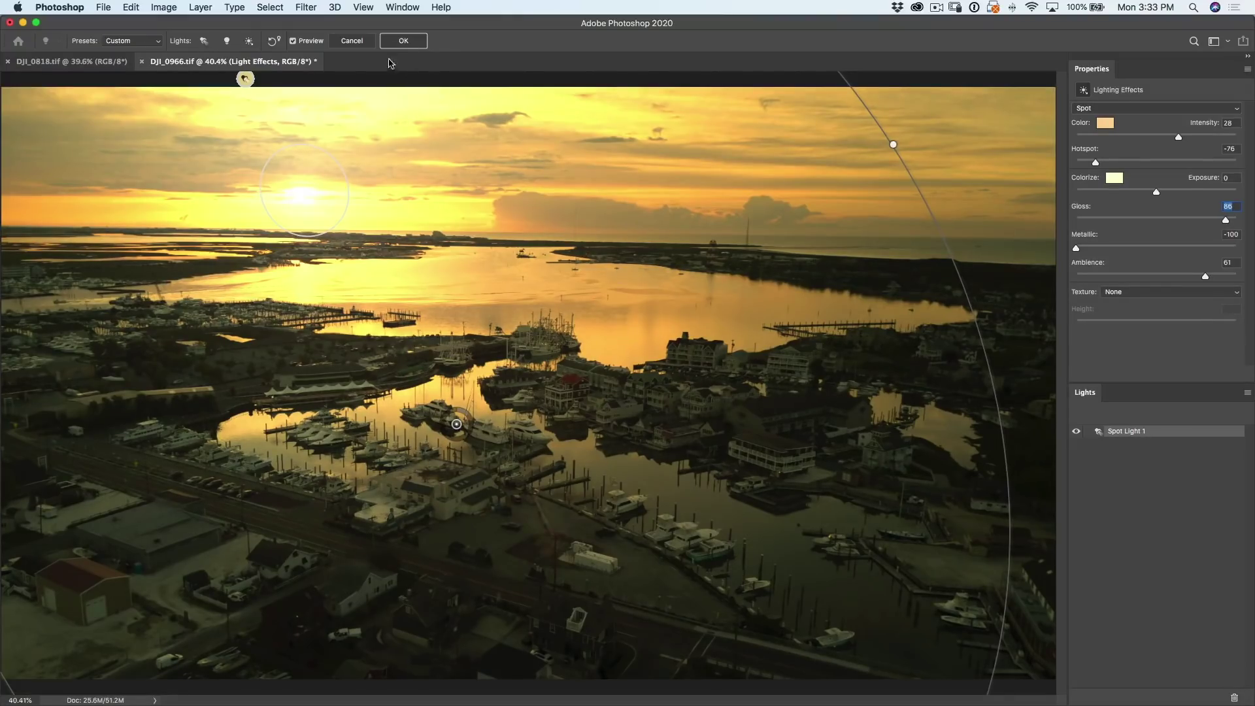
pyautogui.click(403, 40)
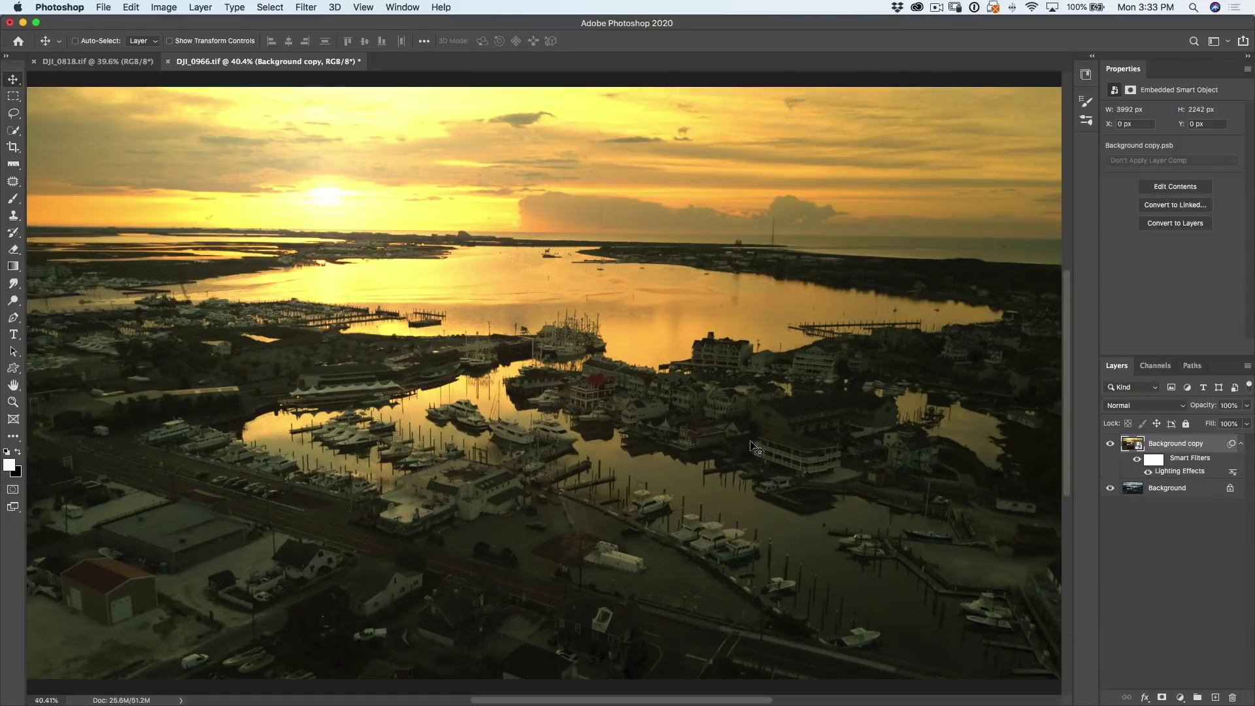
# Step: Compare the lit Background copy layer with the original photo by toggling its visibility
pyautogui.click(1110, 444)
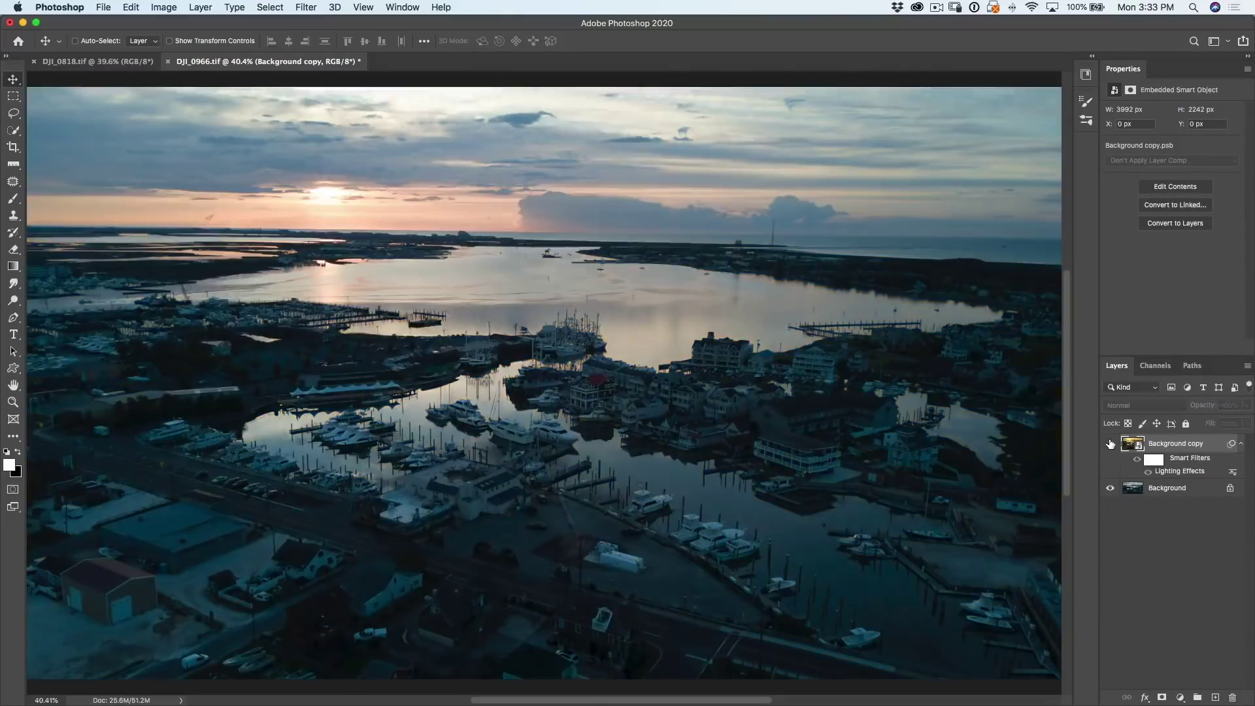
pyautogui.click(1110, 444)
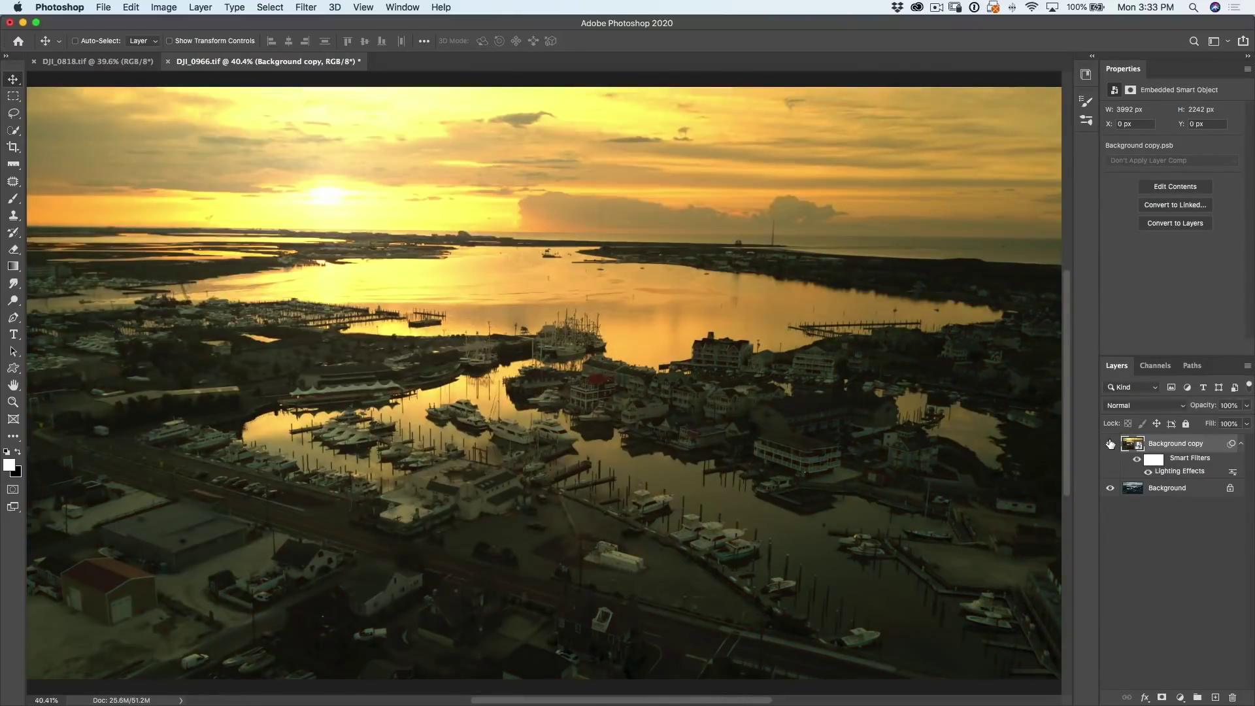
pyautogui.click(1109, 444)
pyautogui.click(1109, 444)
# Step: Apply a Camera Raw filter with exposure +0.30, highlights -28, shadows +16, whites +4 and deeper blacks, and compare the layer with the original
pyautogui.click(305, 6)
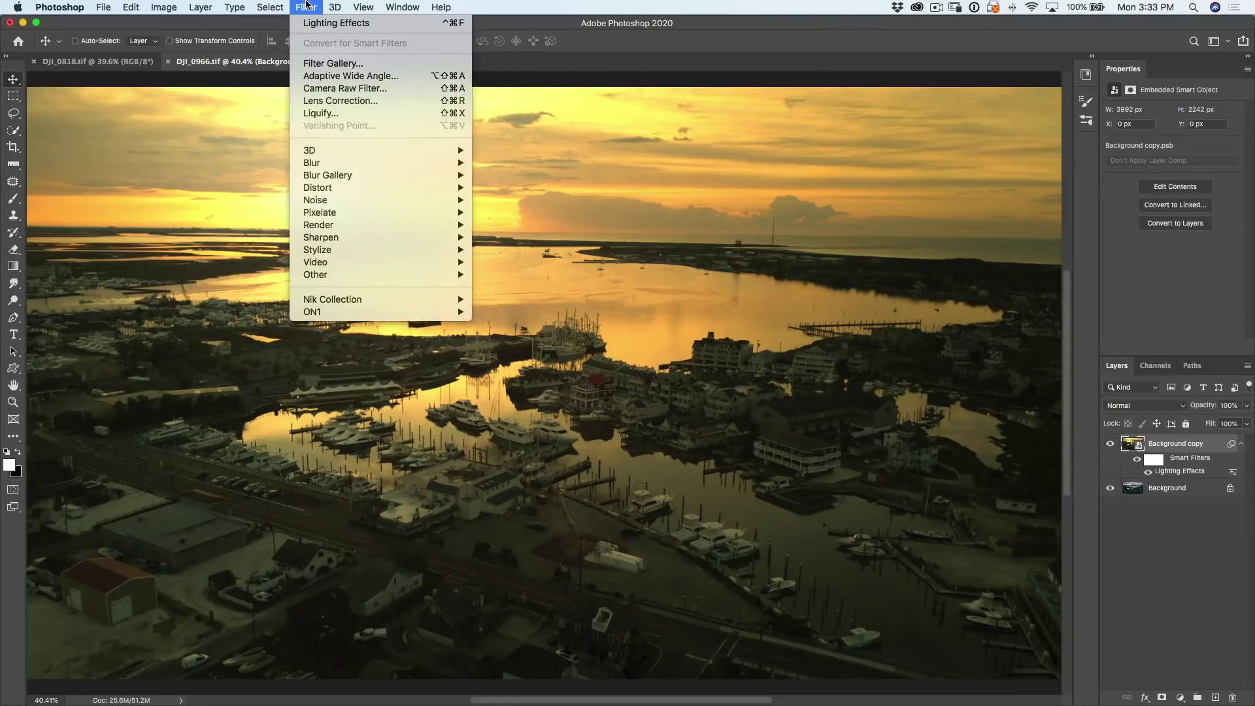
pyautogui.click(318, 86)
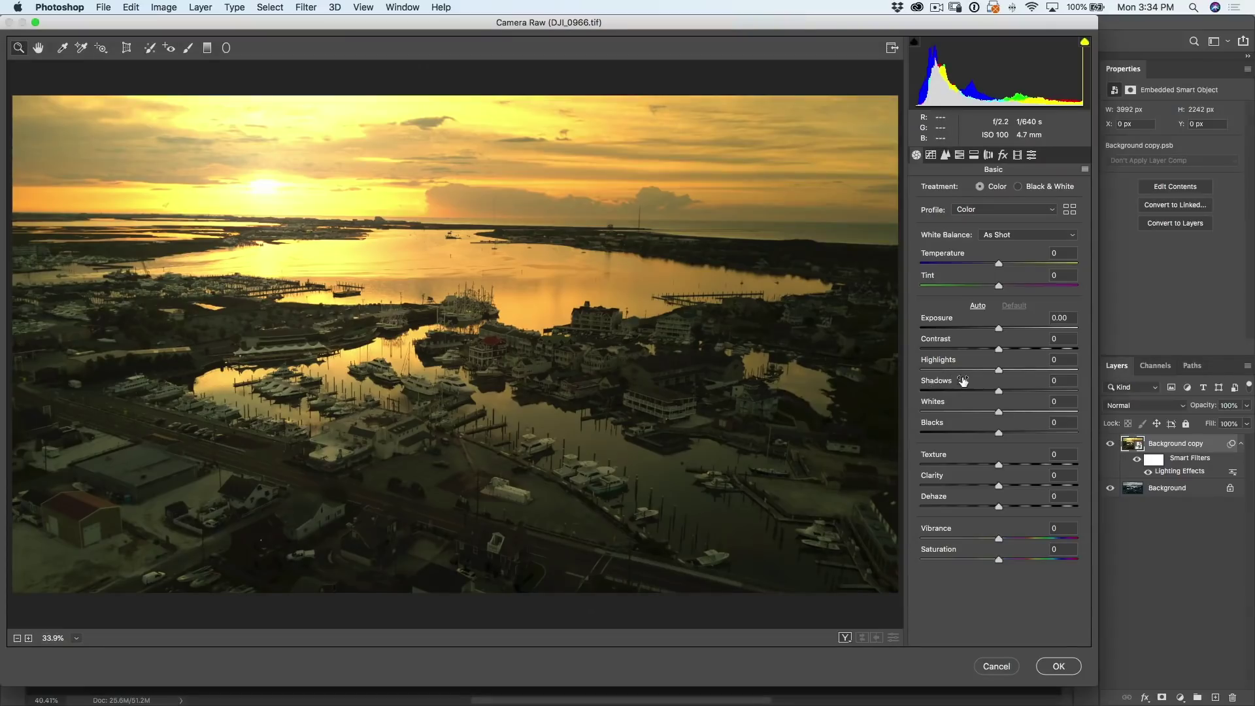
pyautogui.moveTo(998, 327); pyautogui.dragTo(1002, 326)
pyautogui.moveTo(998, 370); pyautogui.dragTo(976, 364)
pyautogui.moveTo(998, 432); pyautogui.dragTo(1010, 385)
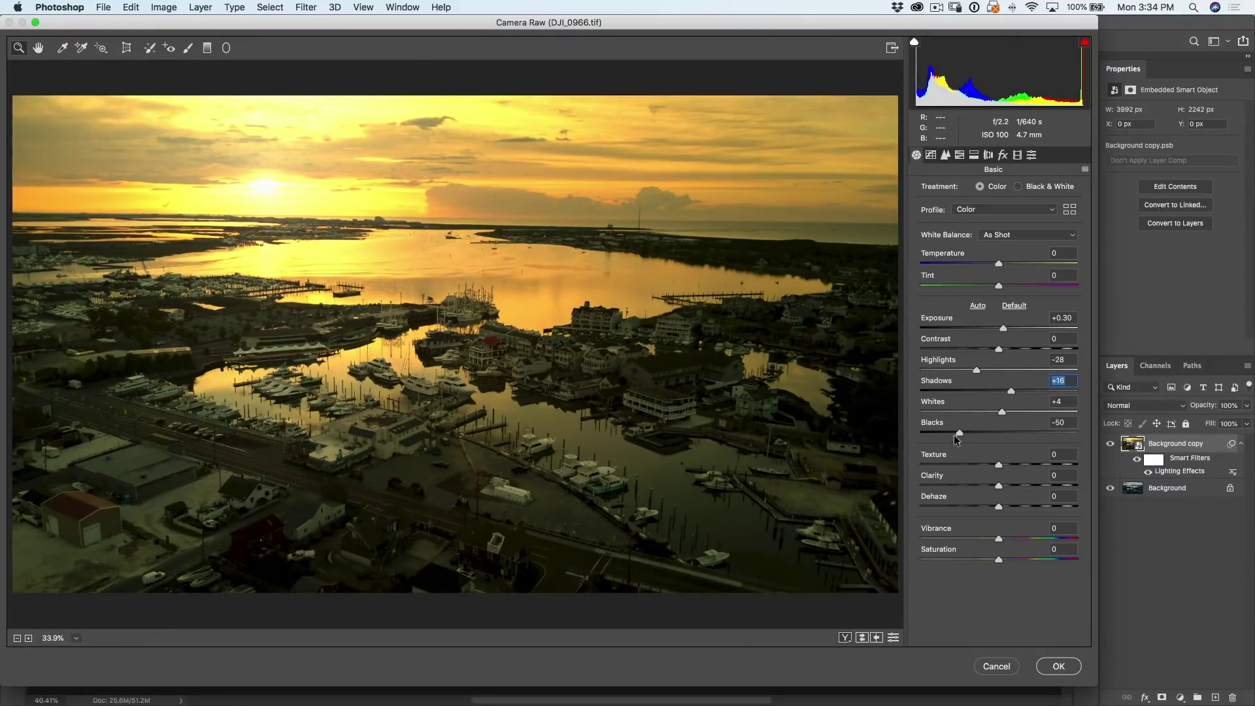
pyautogui.moveTo(960, 432)
pyautogui.mouseDown()
pyautogui.moveTo(945, 433)
pyautogui.moveTo(957, 432)
pyautogui.mouseUp()
pyautogui.click(1058, 666)
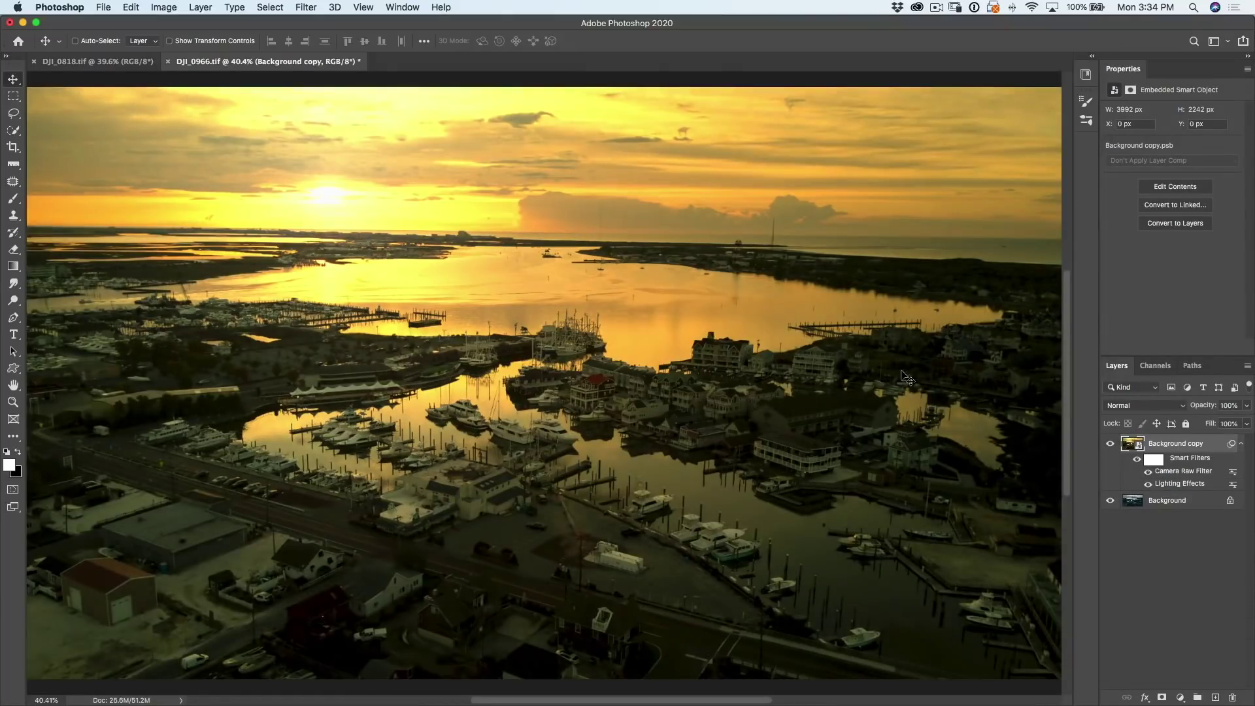
pyautogui.click(1110, 443)
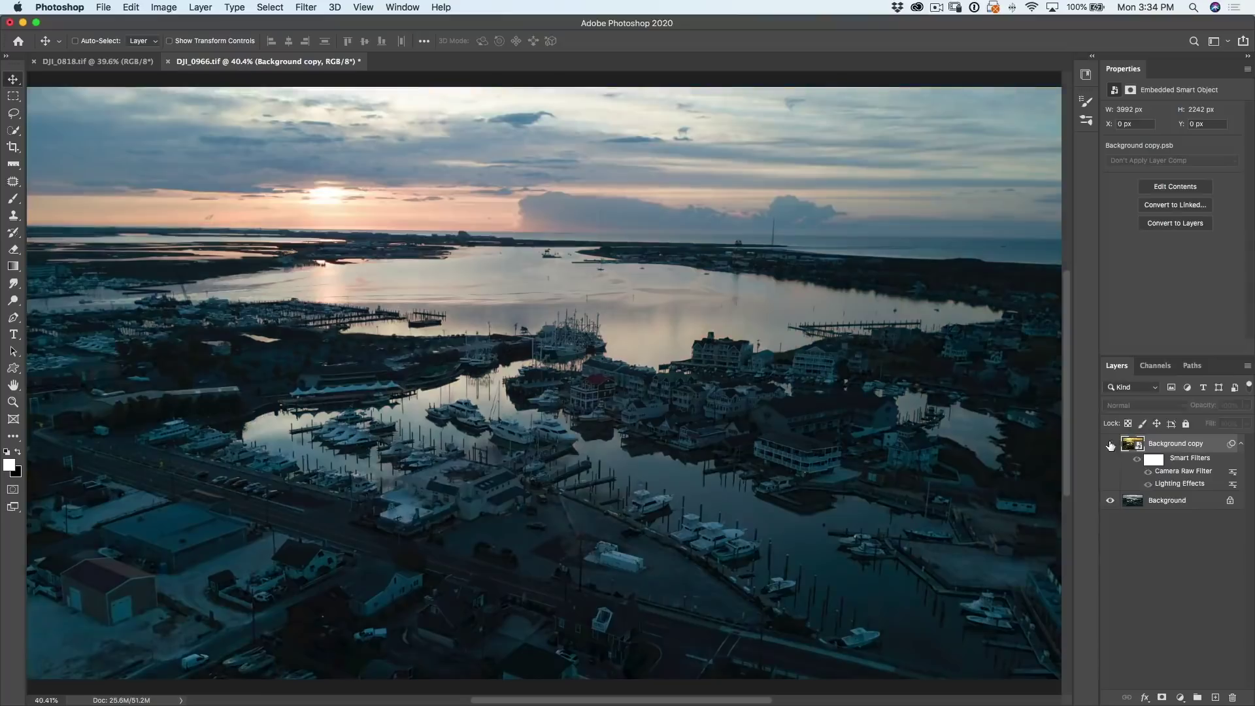
pyautogui.click(1109, 444)
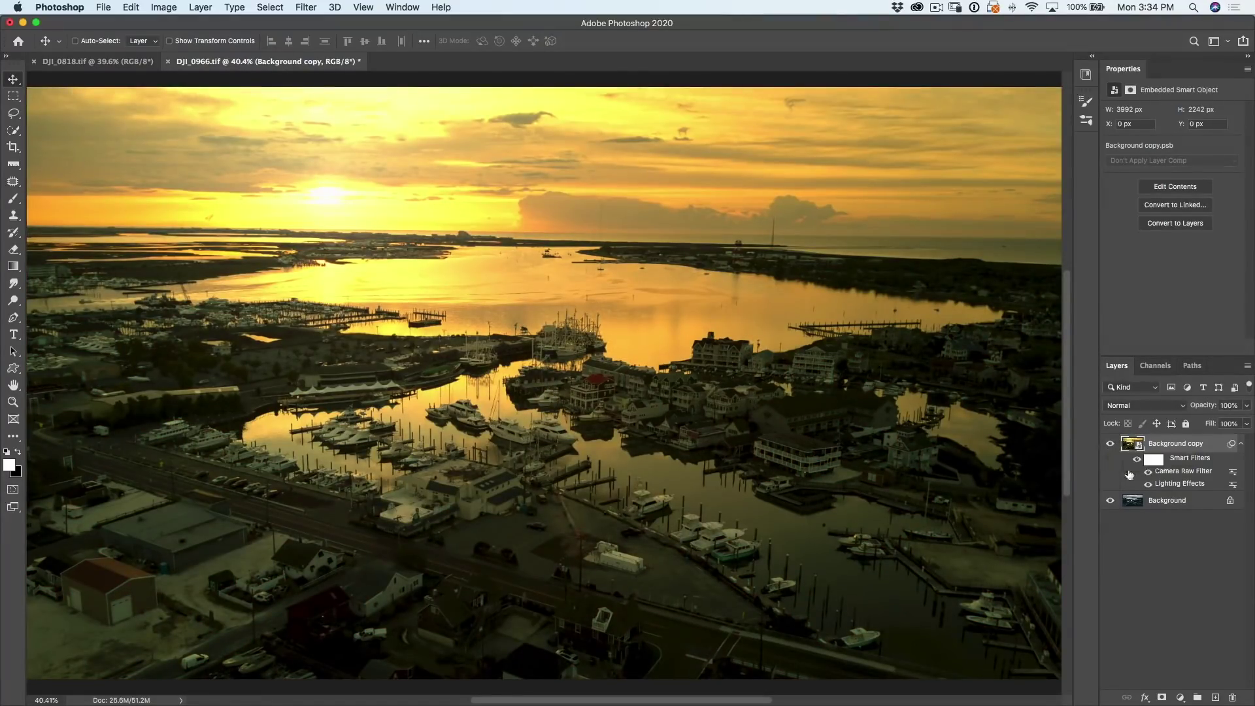
# Step: Switch to DJI_0818.tif and convert its Background layer to a smart object
pyautogui.click(80, 64)
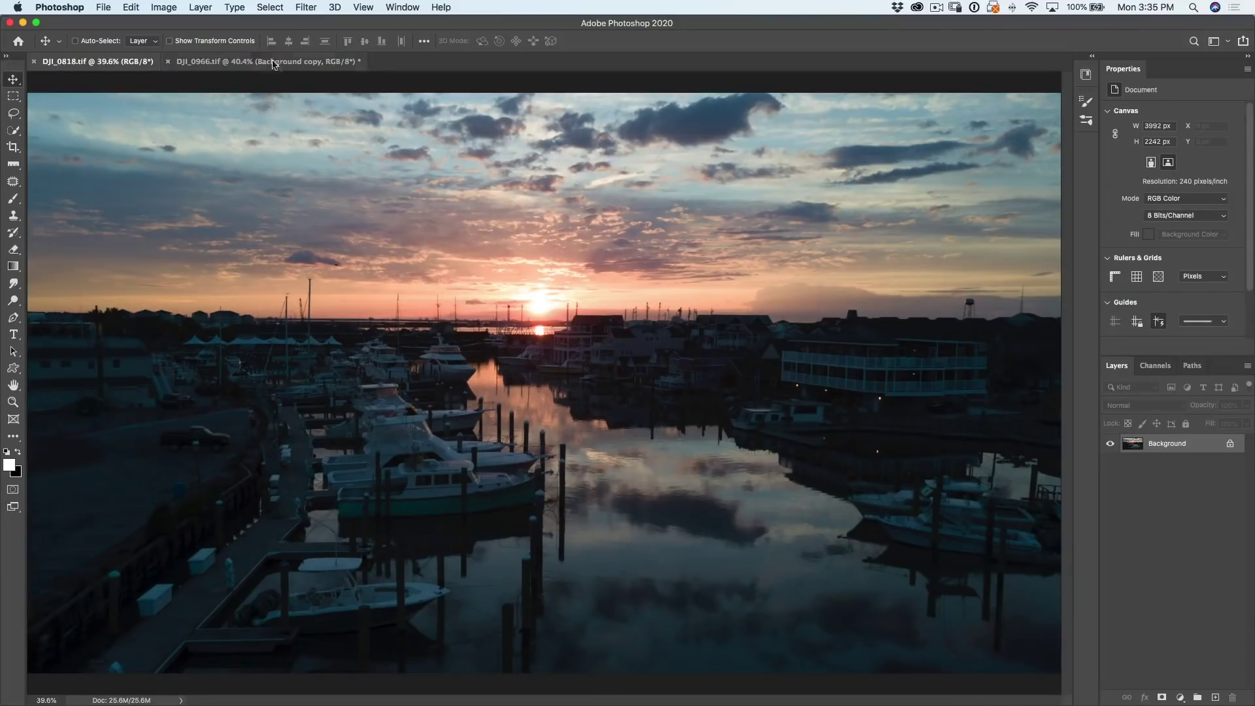
pyautogui.click(161, 5)
pyautogui.moveTo(171, 23)
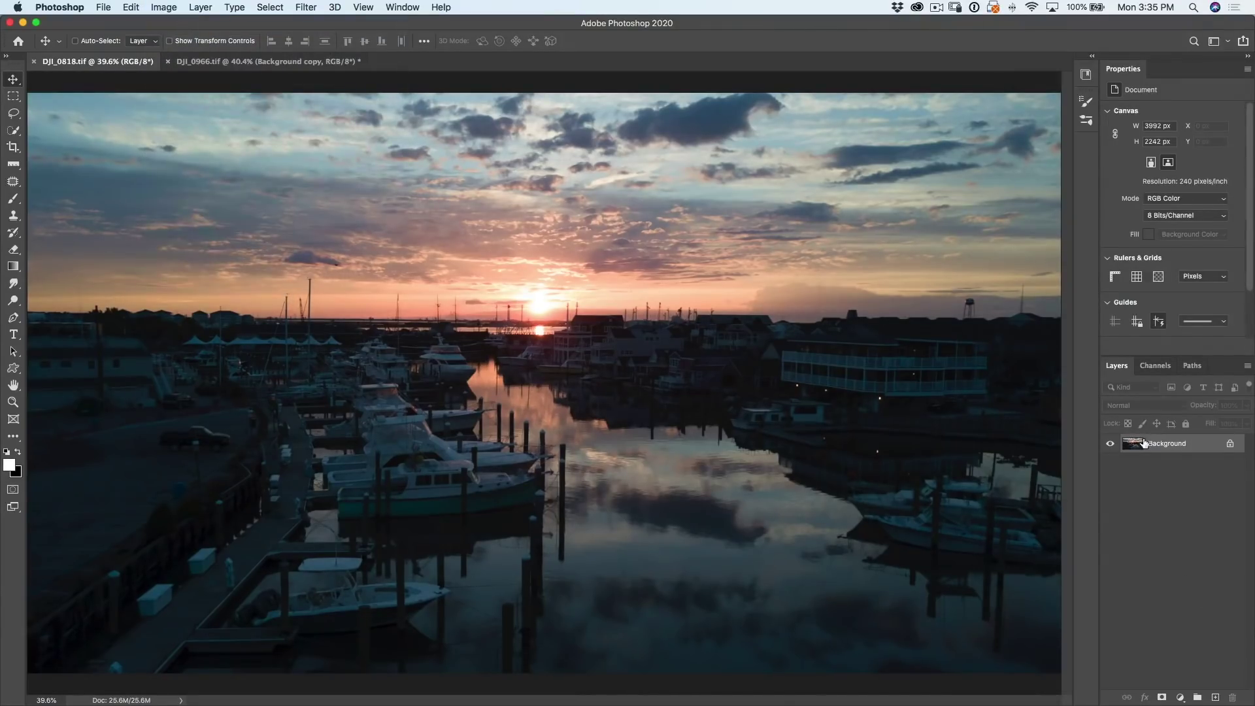
pyautogui.rightClick(1151, 442)
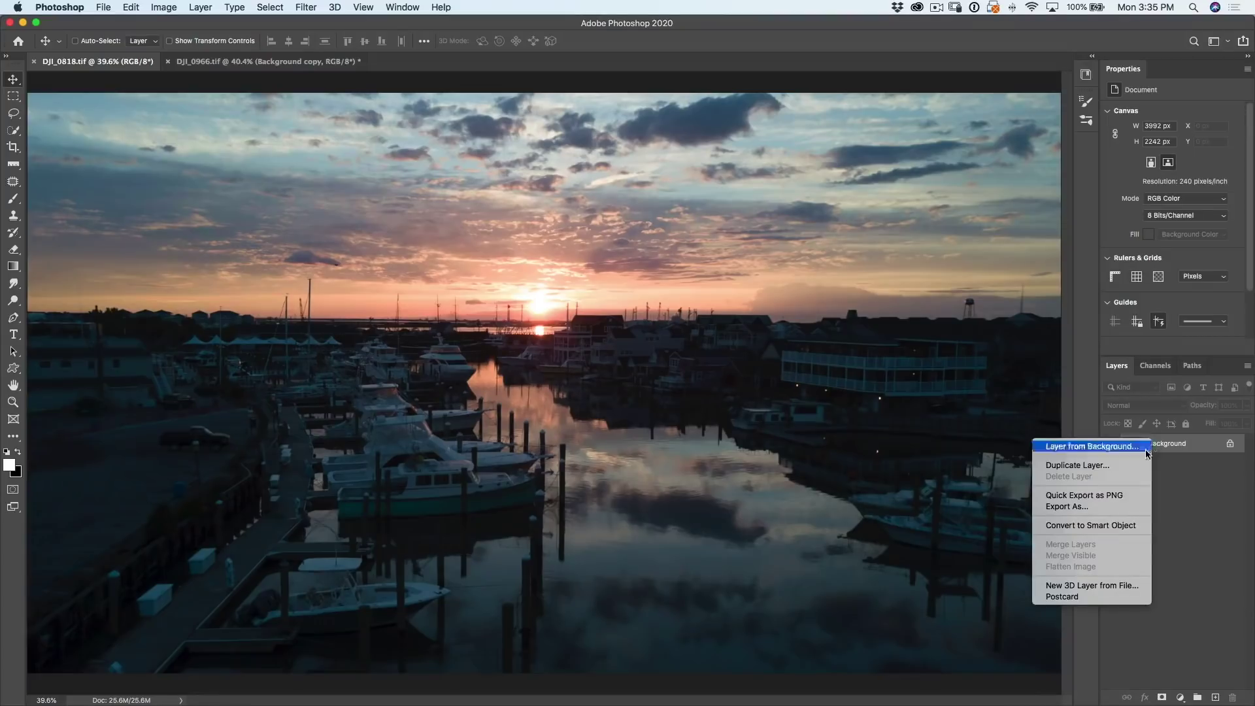
pyautogui.click(1130, 525)
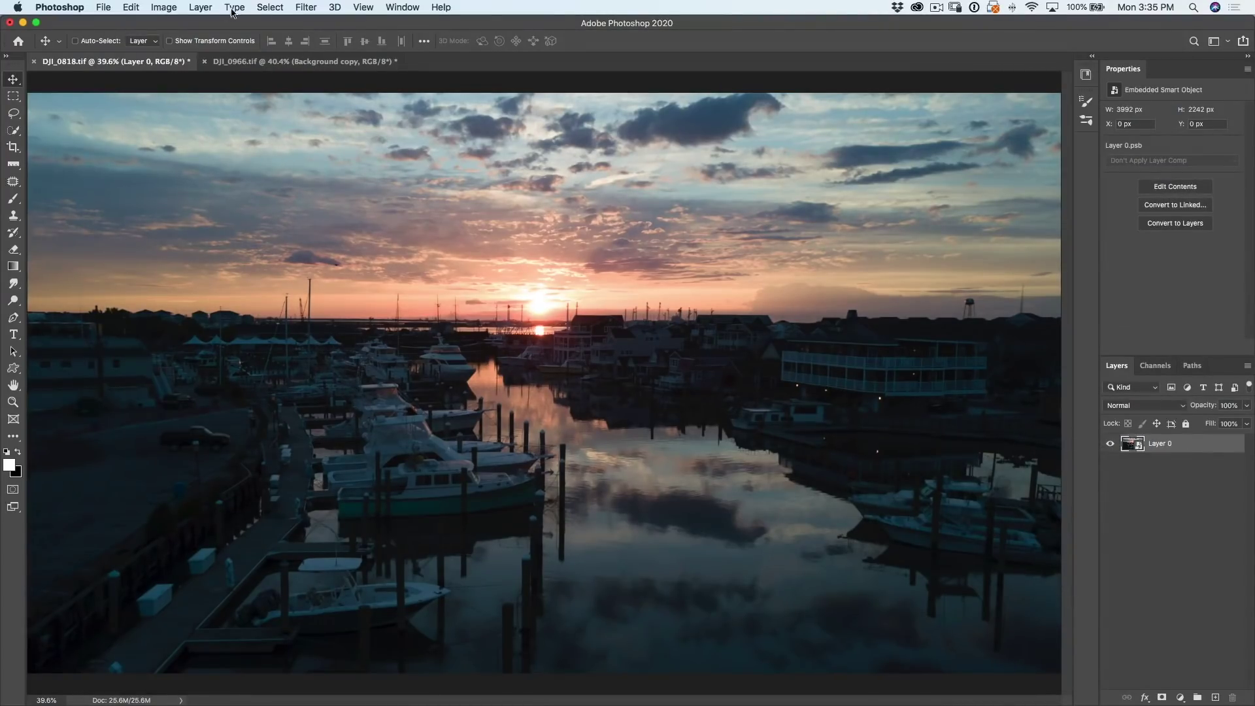
# Step: Start Lighting Effects on the marina photo and rotate, narrow and move the spotlight so its hotspot sits over the sun
pyautogui.click(301, 8)
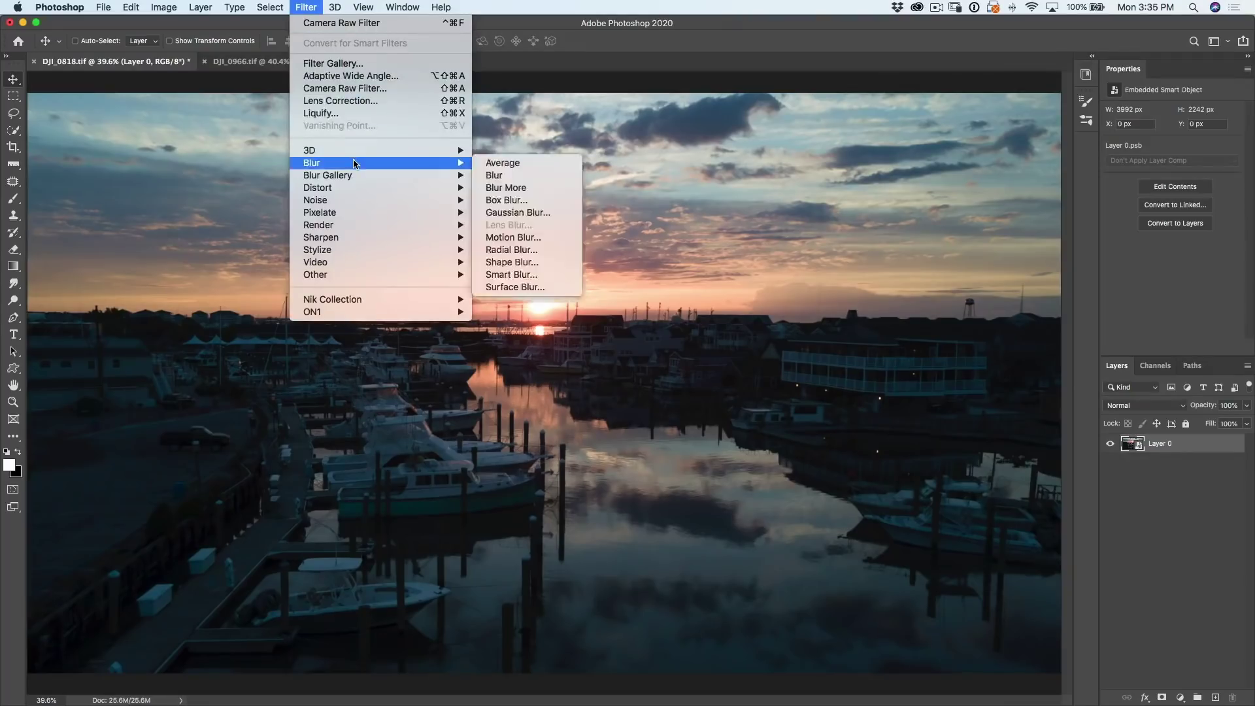
pyautogui.moveTo(383, 229)
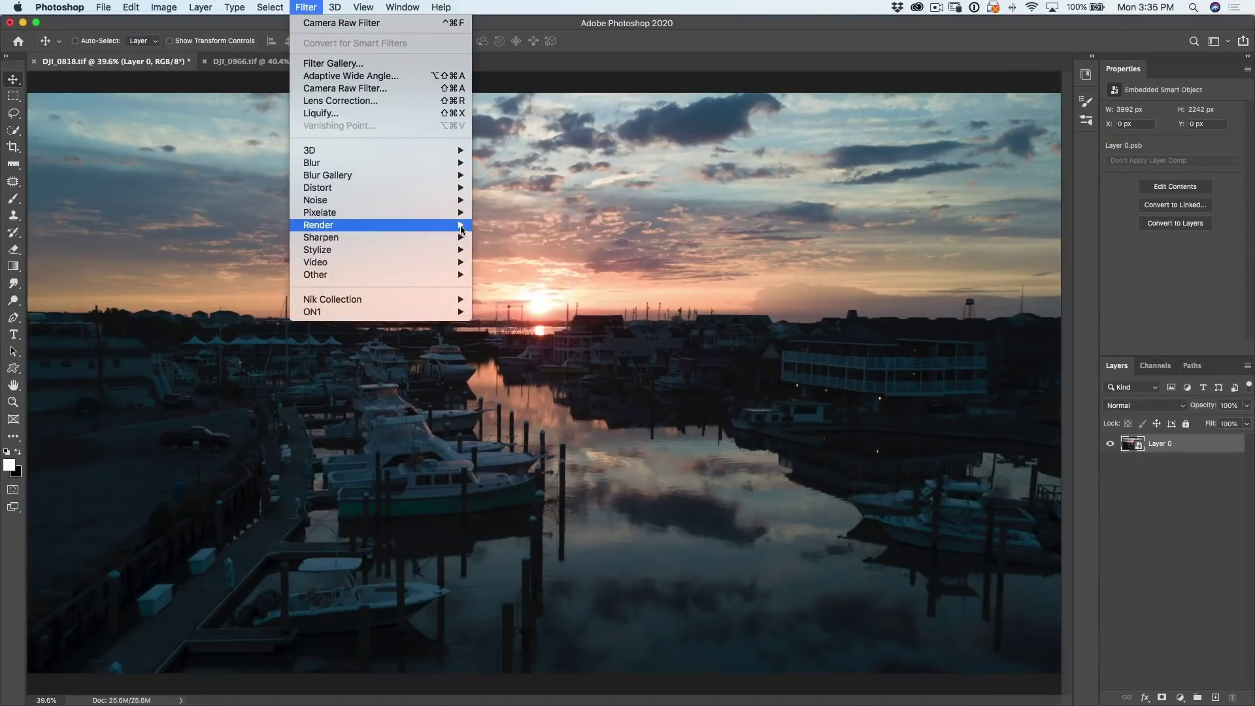
pyautogui.click(552, 320)
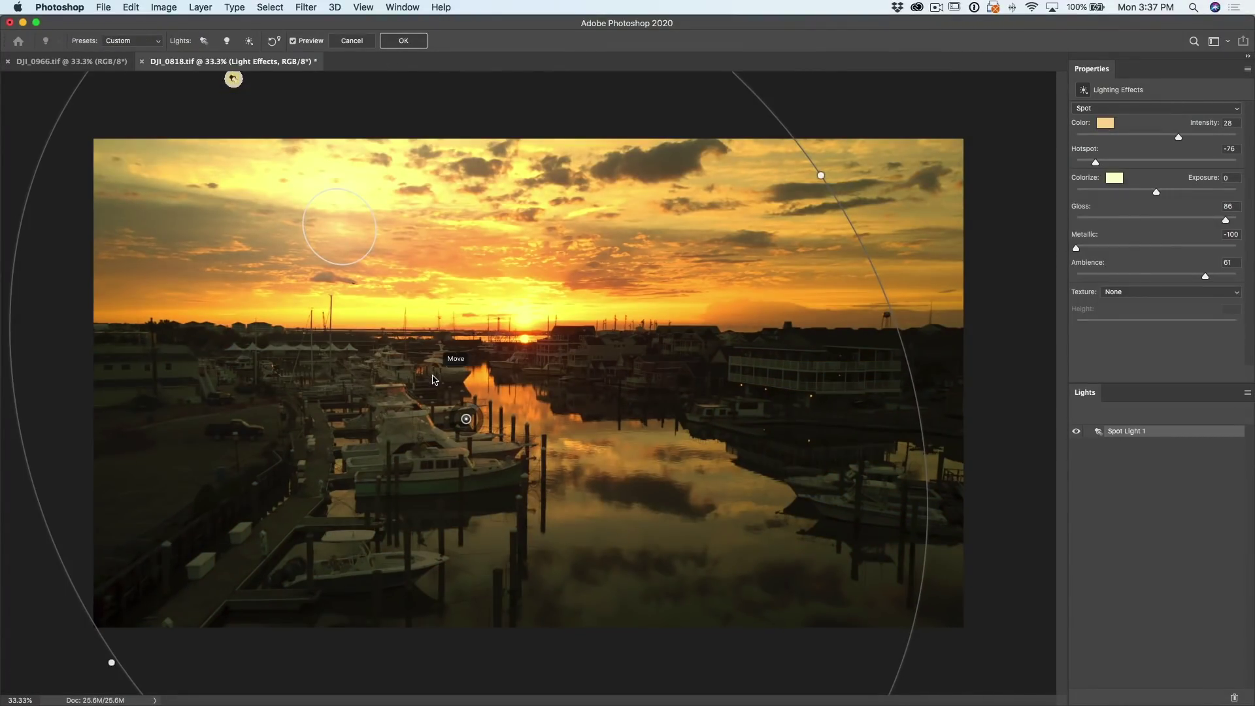
pyautogui.moveTo(886, 255); pyautogui.dragTo(893, 469)
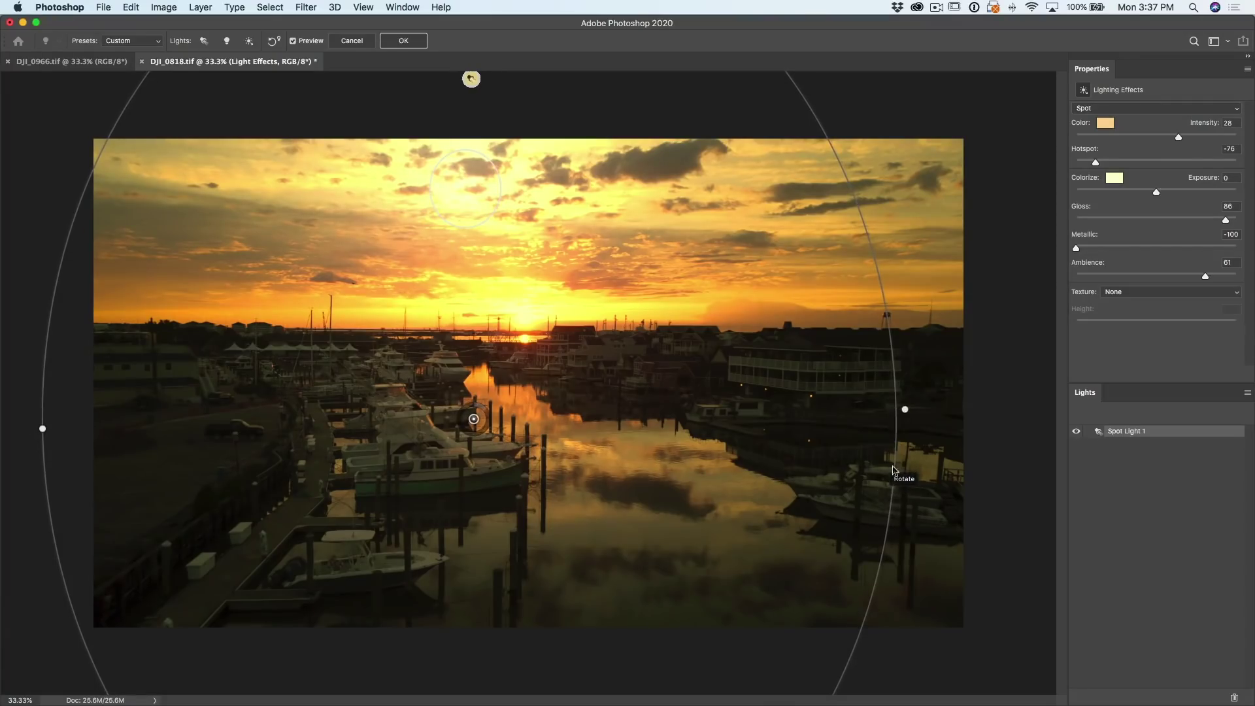
pyautogui.moveTo(905, 409); pyautogui.dragTo(848, 412)
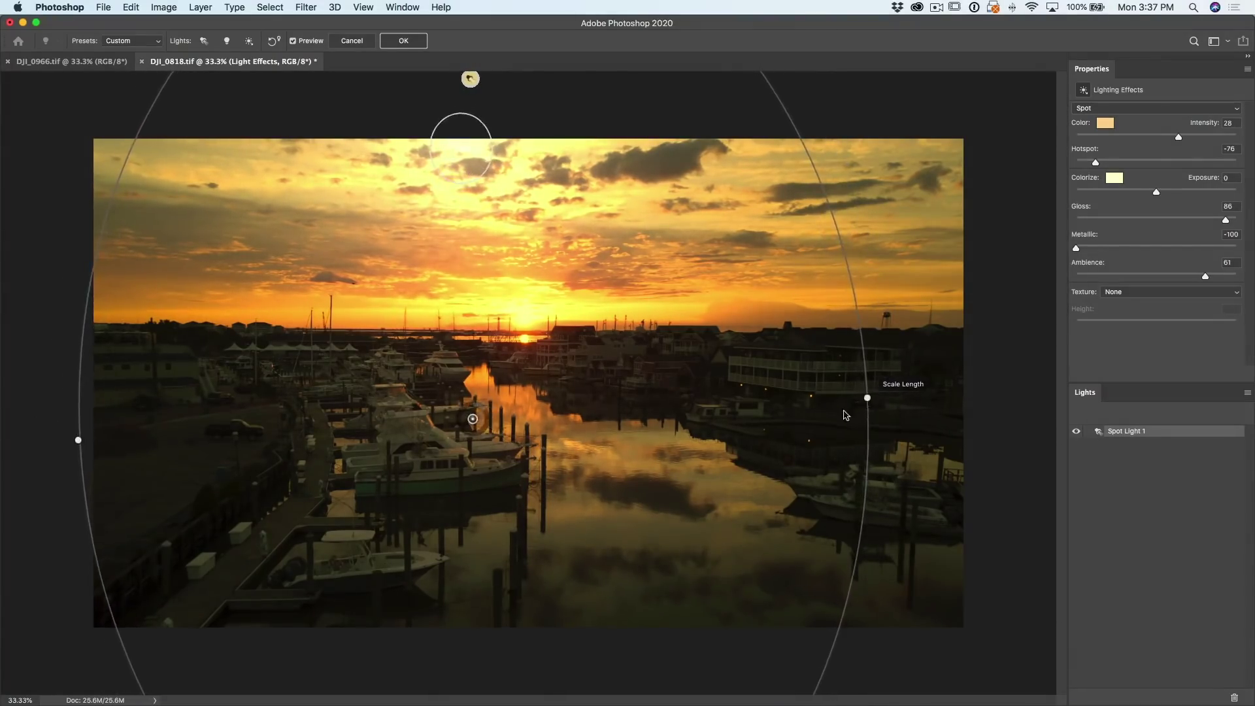
pyautogui.moveTo(476, 424); pyautogui.dragTo(536, 592)
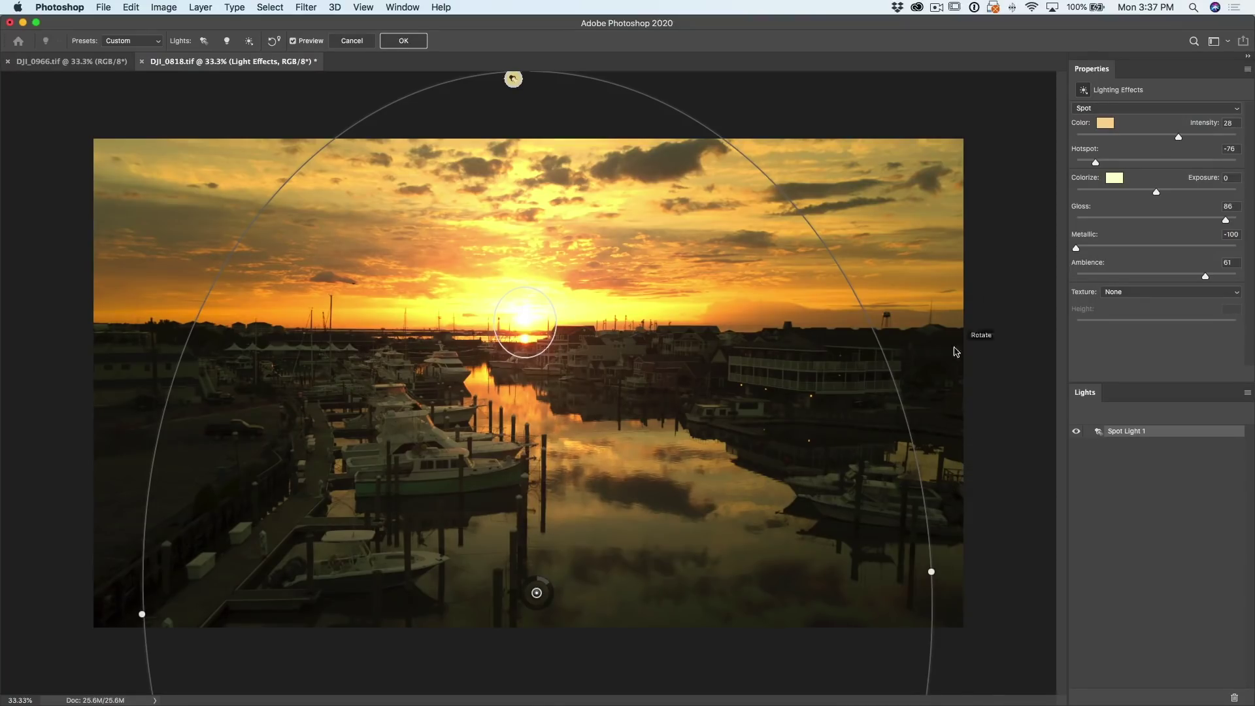
# Step: Compare the lighting preview with the original, and set the ambience to 85 and the spotlight's intensity to 15
pyautogui.click(293, 41)
pyautogui.click(293, 41)
pyautogui.moveTo(1207, 277); pyautogui.dragTo(1228, 276)
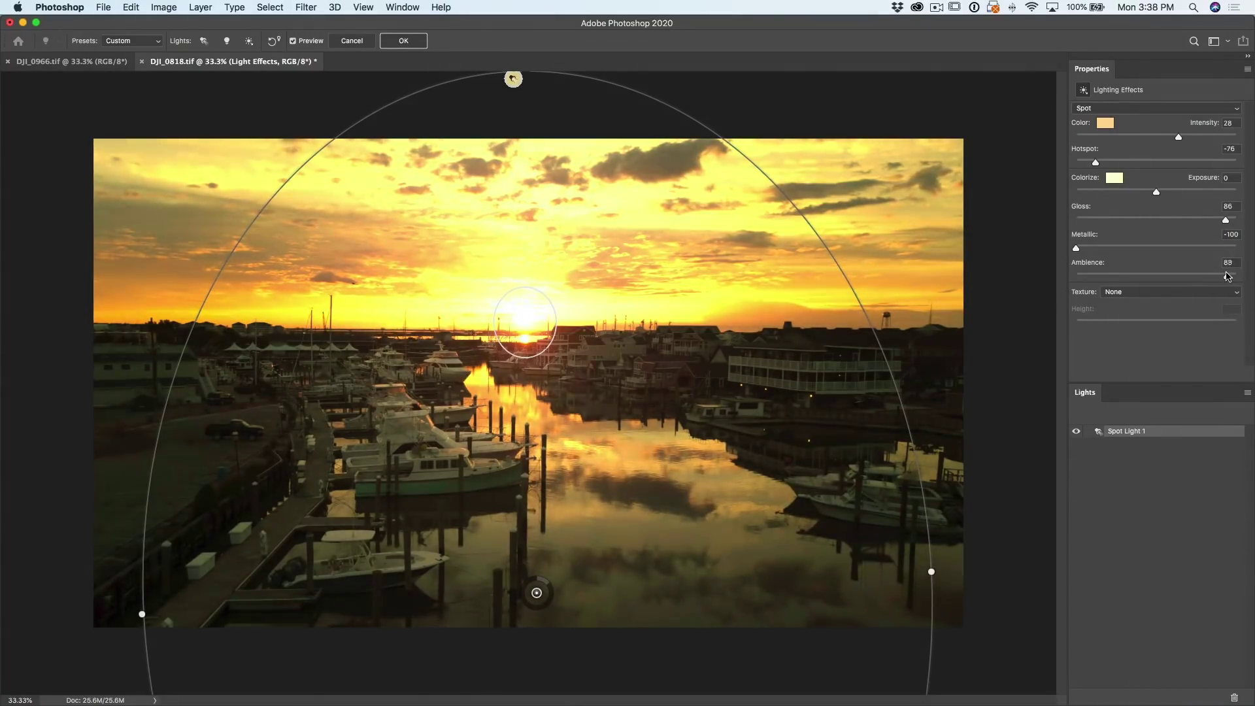
pyautogui.click(1226, 261)
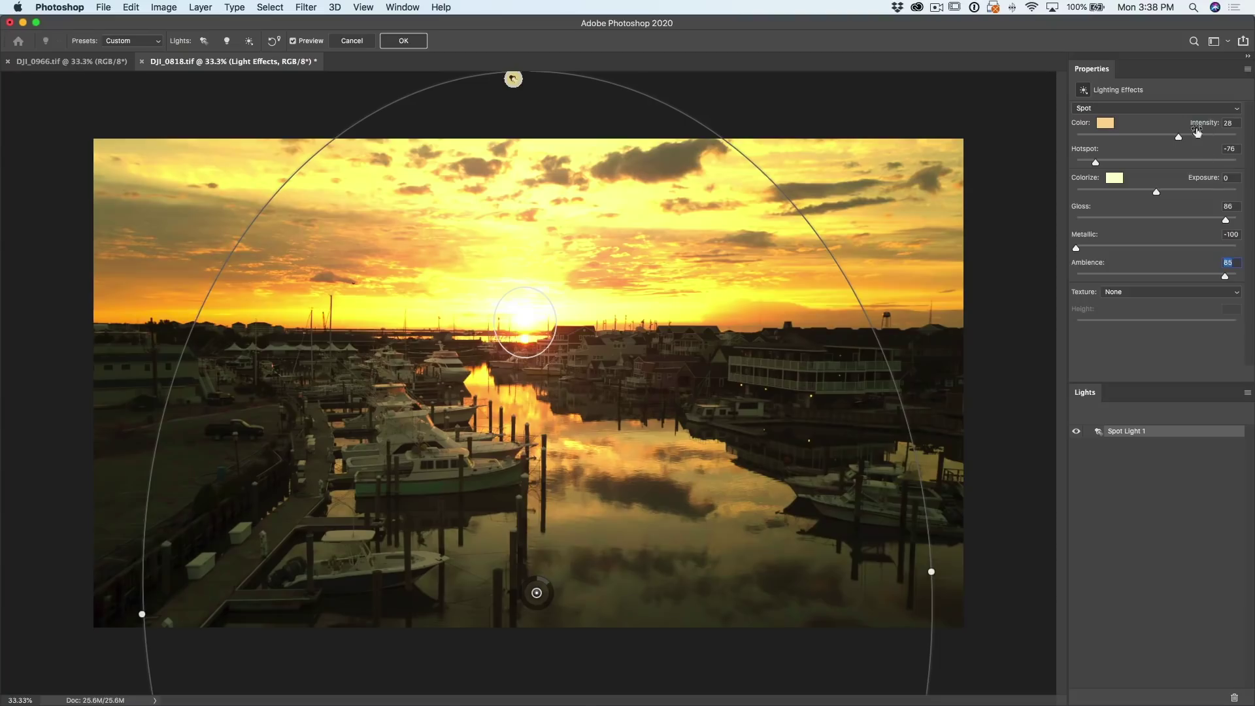
pyautogui.moveTo(1179, 139); pyautogui.dragTo(1167, 138)
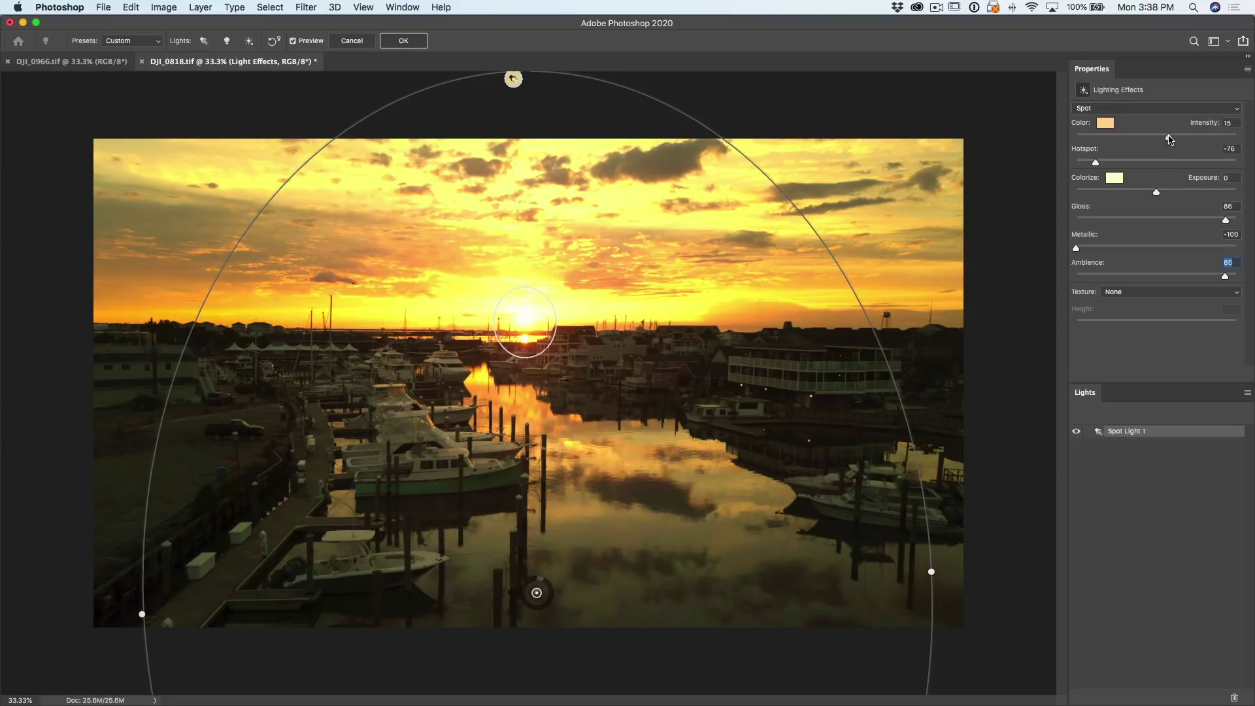
# Step: Set the spotlight's color to a paler orange with hue 48, saturation 24 and brightness 92
pyautogui.click(1105, 124)
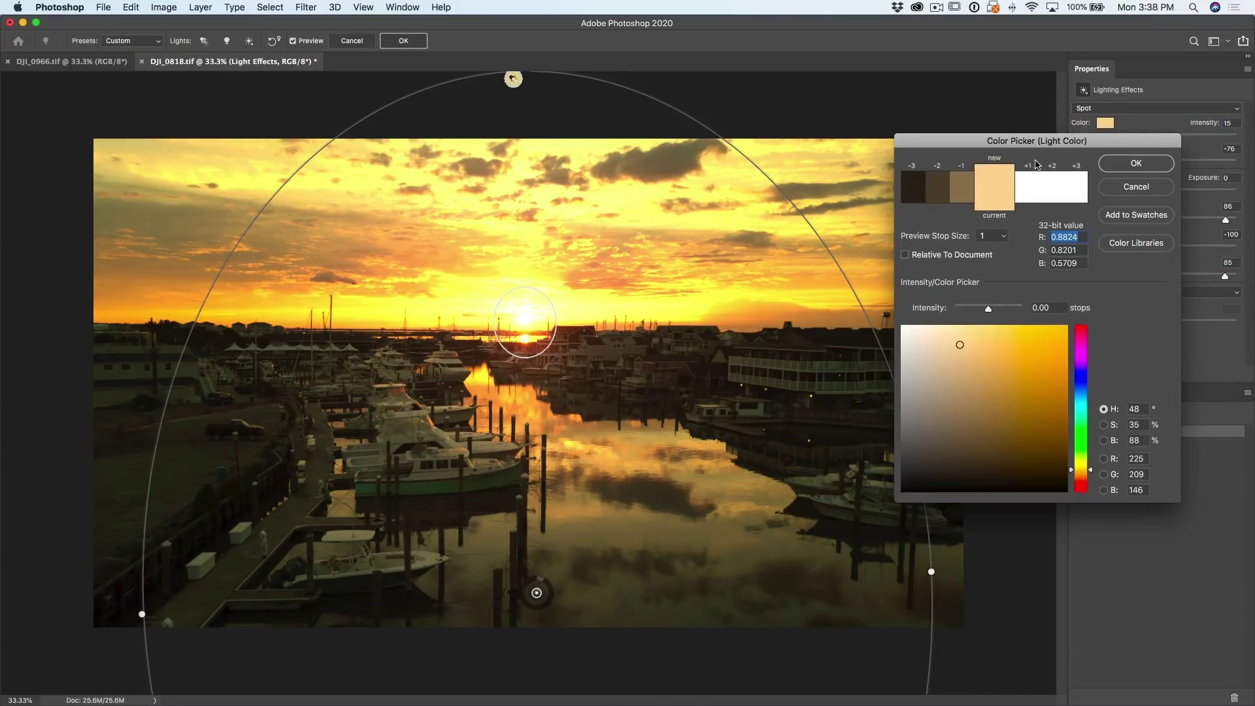
pyautogui.click(939, 338)
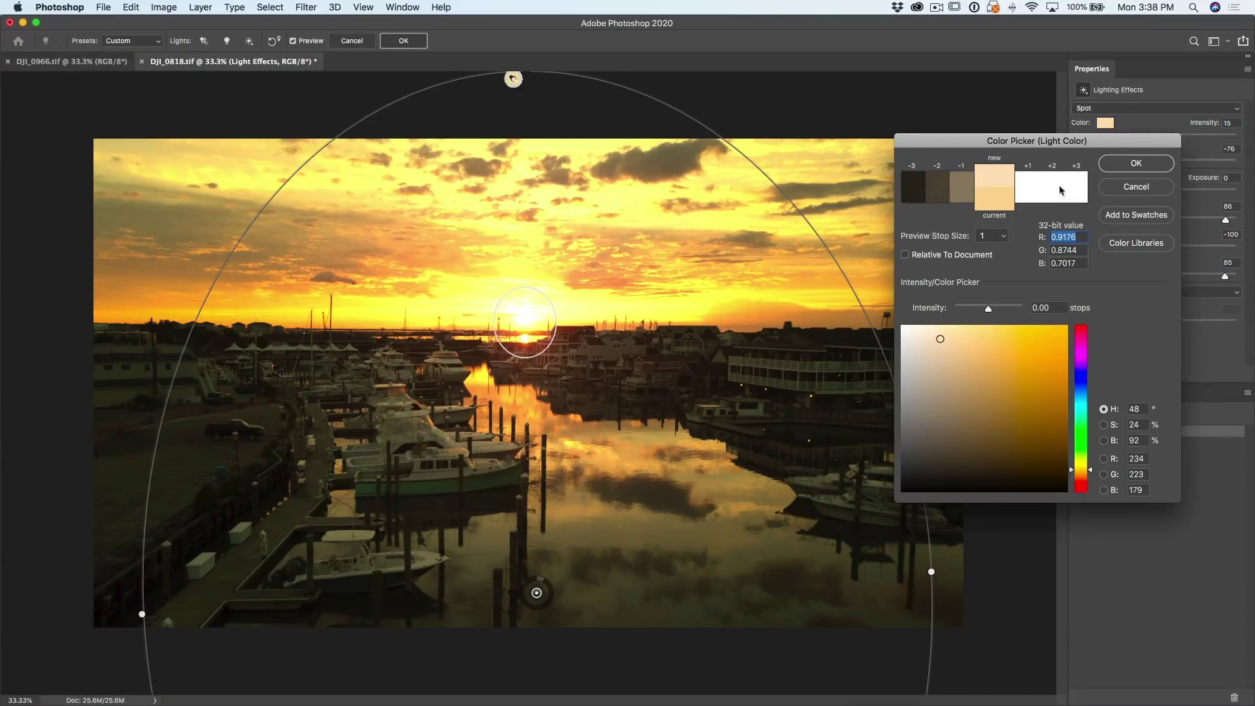
pyautogui.click(1124, 164)
# Step: Set the lighting's colorize color to a more muted orange with hue 45, saturation 58 and brightness 65
pyautogui.click(1115, 180)
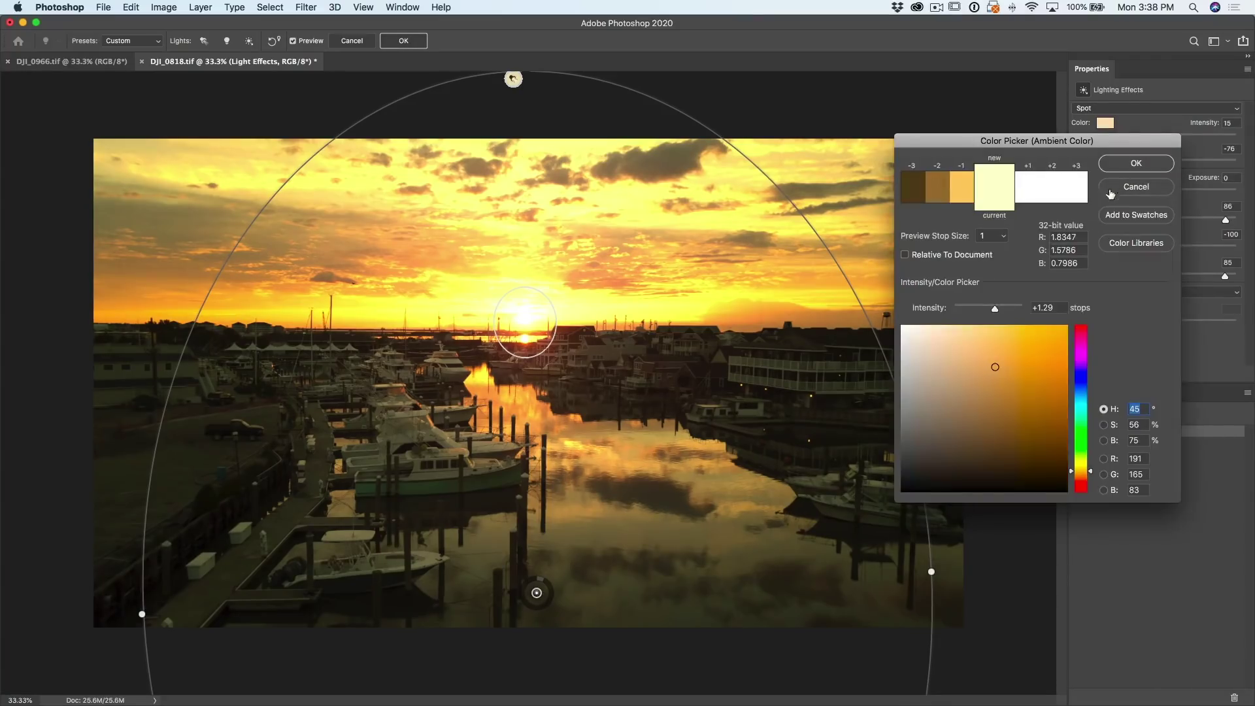
pyautogui.moveTo(993, 368)
pyautogui.mouseDown()
pyautogui.moveTo(978, 363)
pyautogui.moveTo(983, 347)
pyautogui.moveTo(1067, 346)
pyautogui.moveTo(983, 338)
pyautogui.moveTo(994, 366)
pyautogui.moveTo(970, 373)
pyautogui.moveTo(989, 396)
pyautogui.mouseUp()
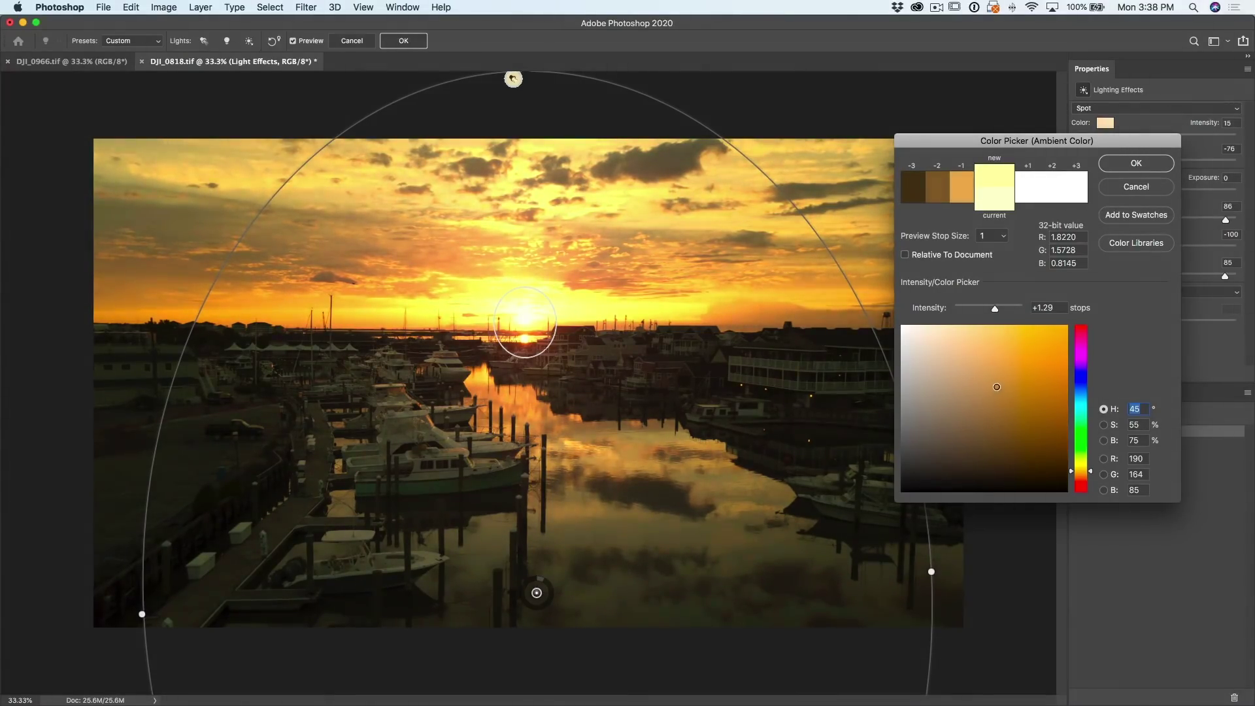
pyautogui.moveTo(998, 389)
pyautogui.mouseDown()
pyautogui.moveTo(1029, 406)
pyautogui.moveTo(1005, 381)
pyautogui.moveTo(1063, 416)
pyautogui.moveTo(1047, 347)
pyautogui.moveTo(998, 347)
pyautogui.moveTo(996, 384)
pyautogui.mouseUp()
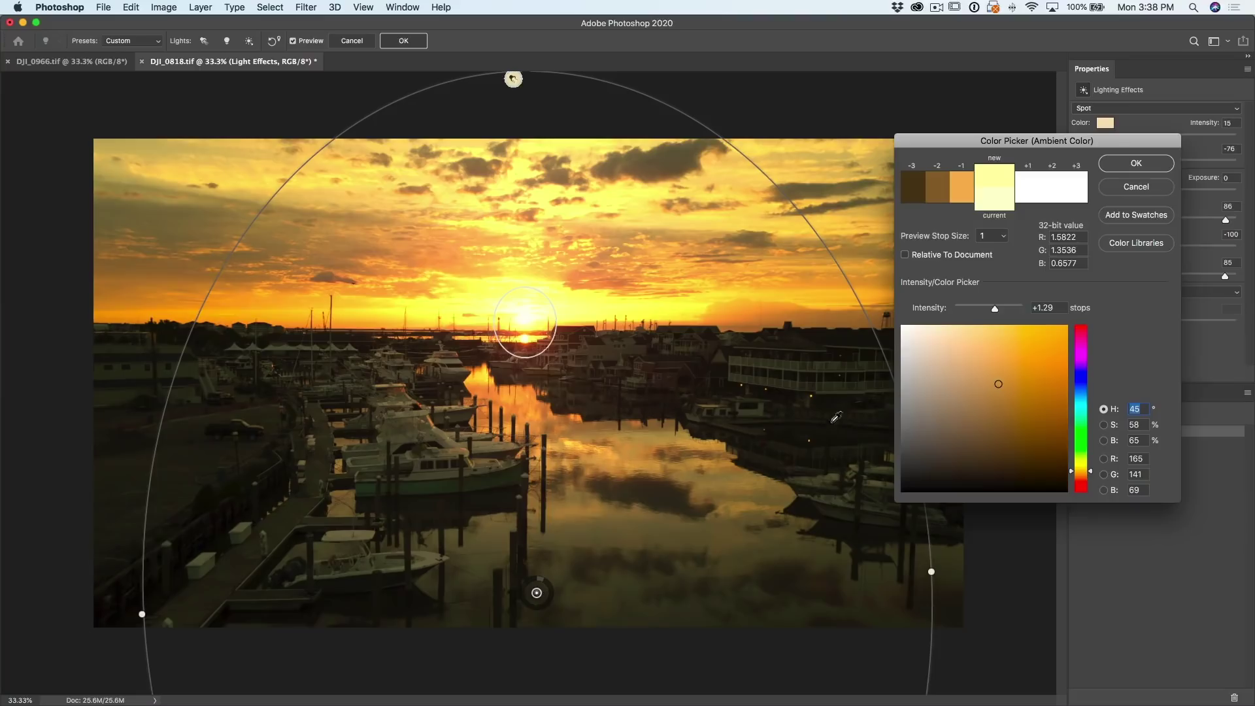
pyautogui.click(1119, 165)
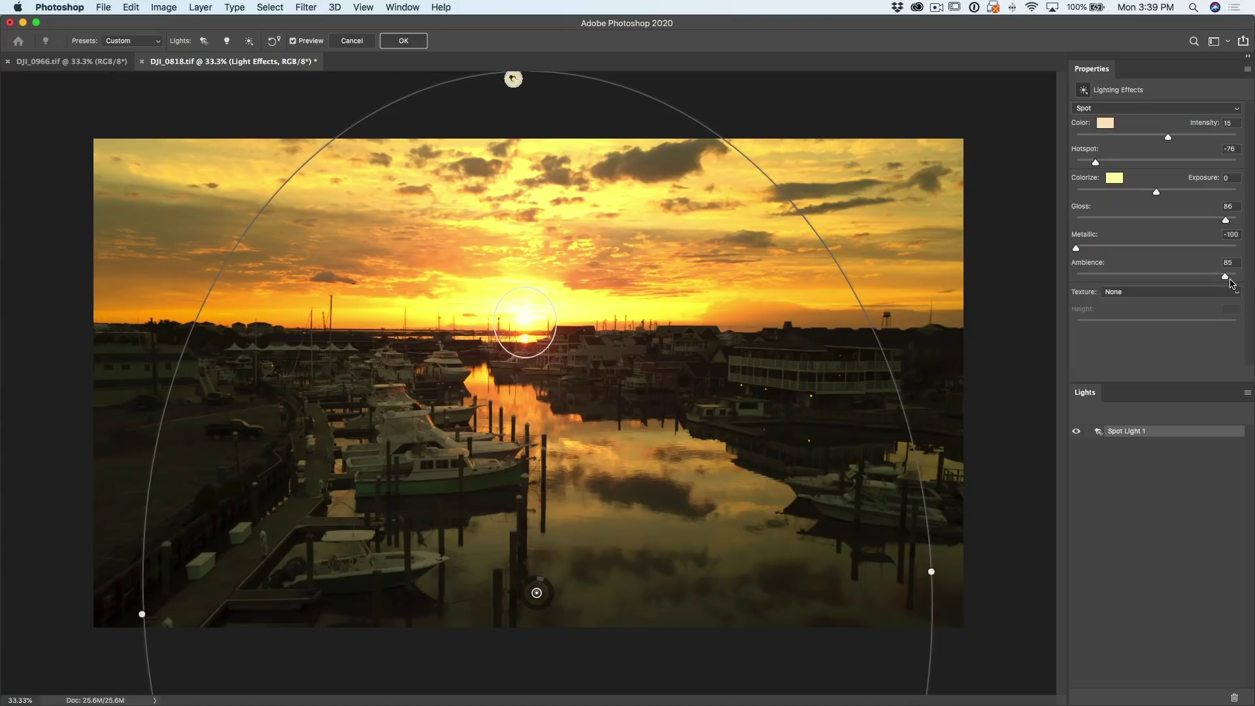
# Step: Apply the lighting effects with the ambience at 92 and compare the marina photo with and without its smart filters
pyautogui.moveTo(1226, 278); pyautogui.dragTo(1229, 280)
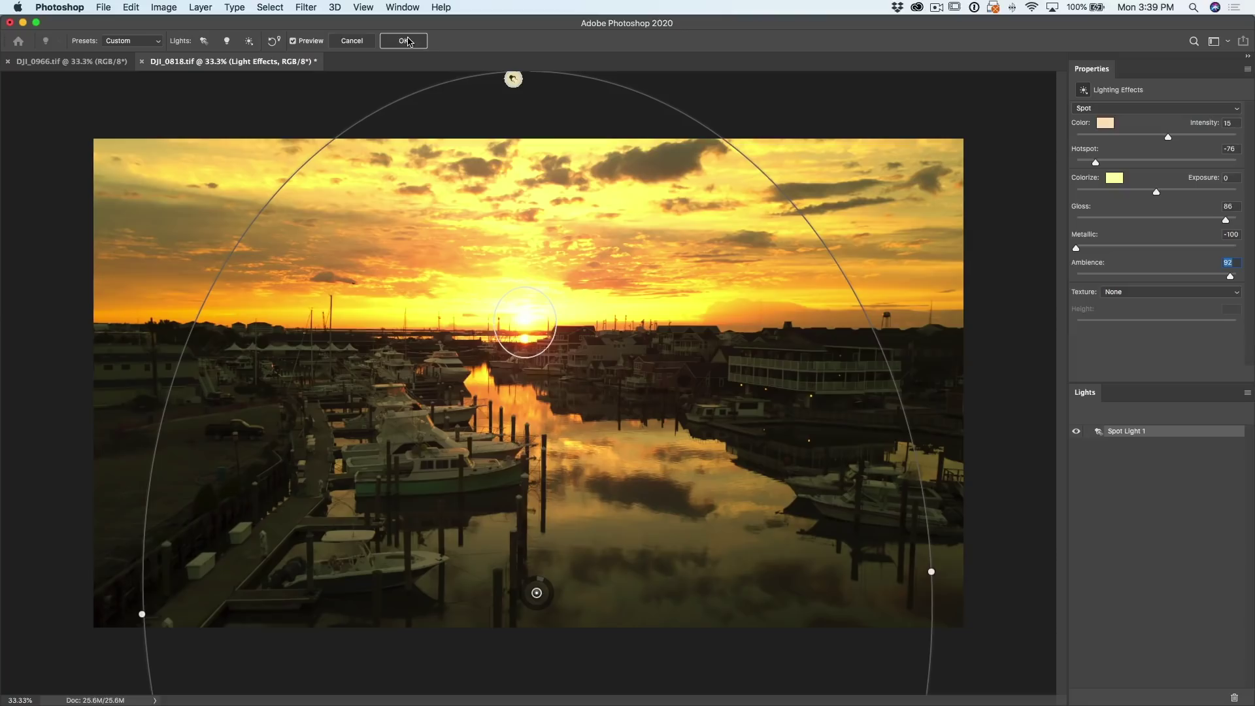
pyautogui.hscroll(-2, 671, 169)
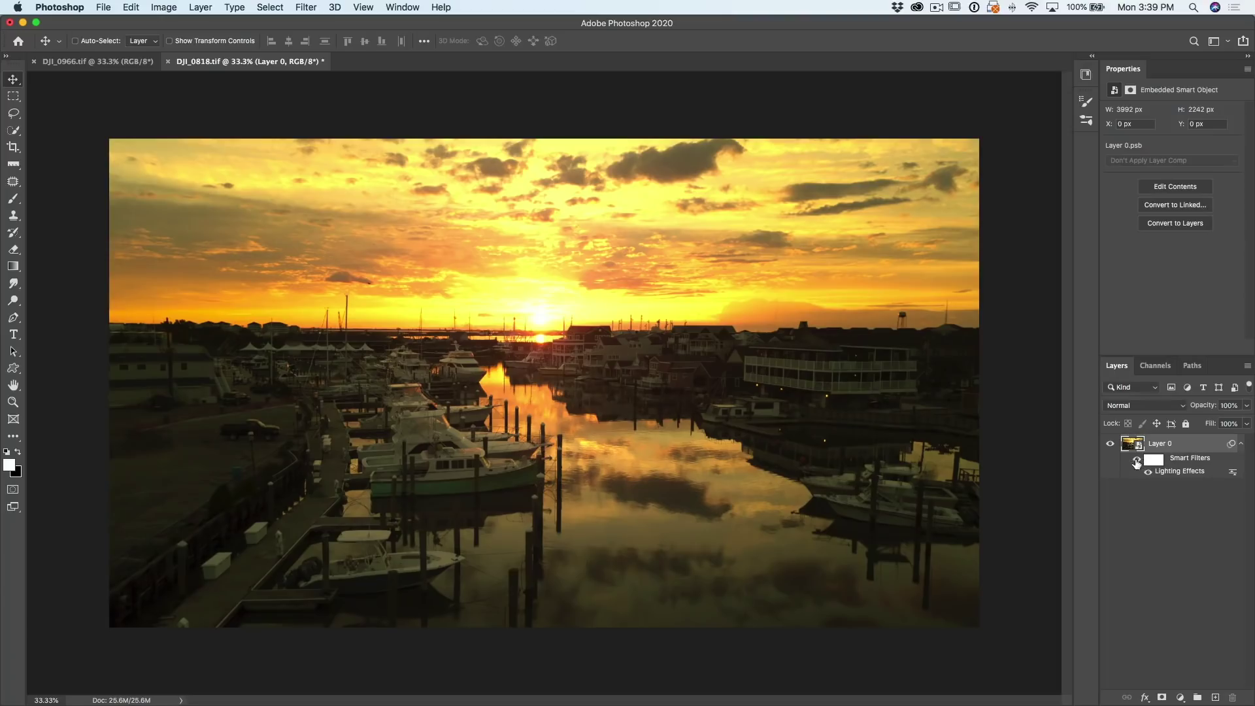
pyautogui.click(1137, 460)
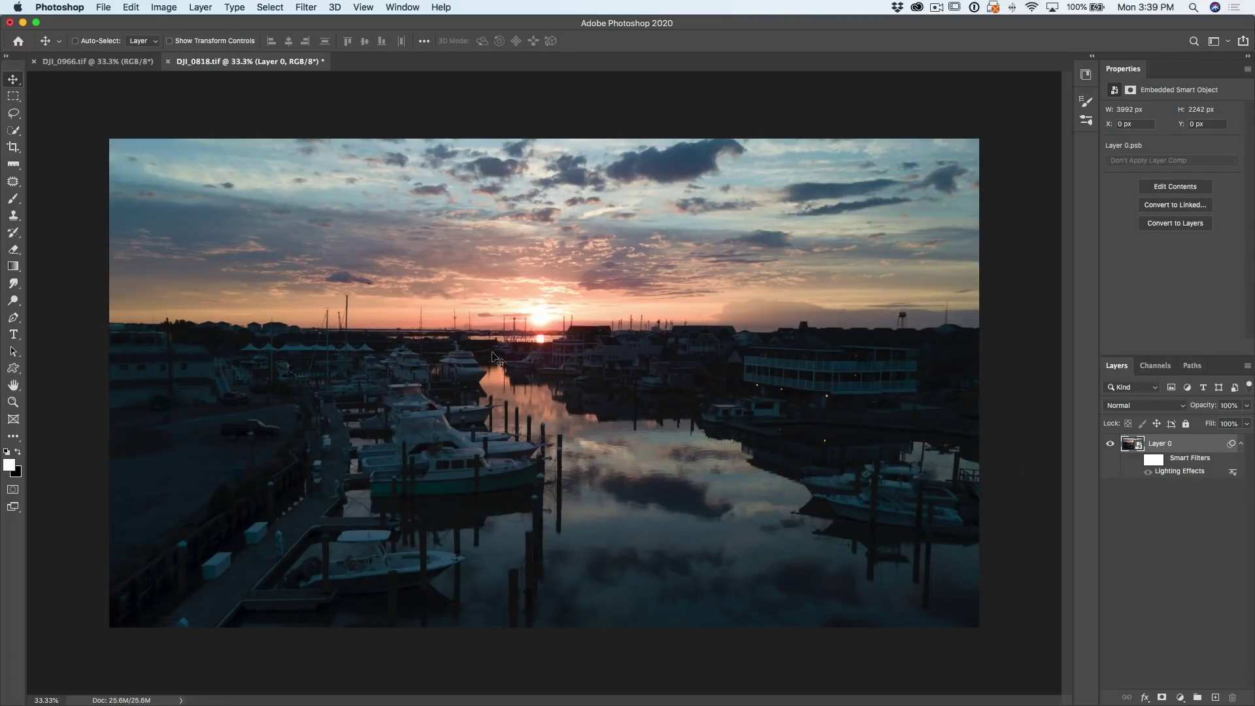
pyautogui.click(1135, 461)
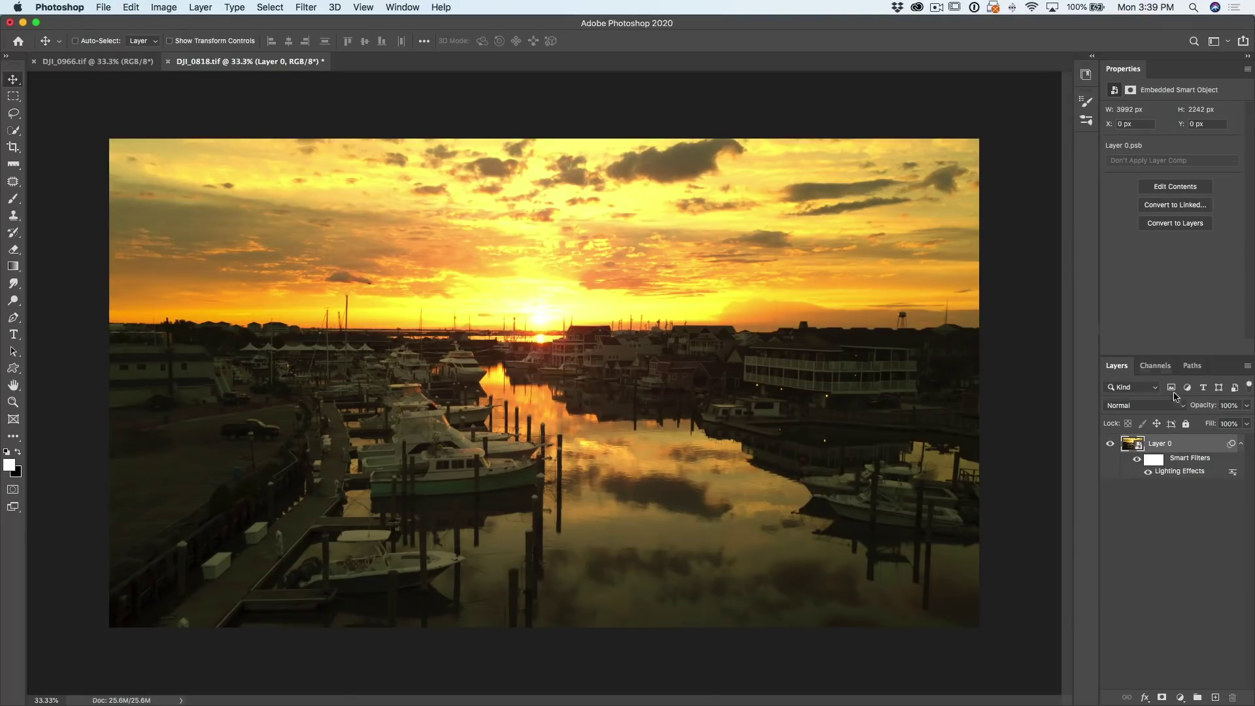
# Step: Target the smart filter mask on Layer 0 and pick the Brush tool with black as the foreground color
pyautogui.click(1156, 460)
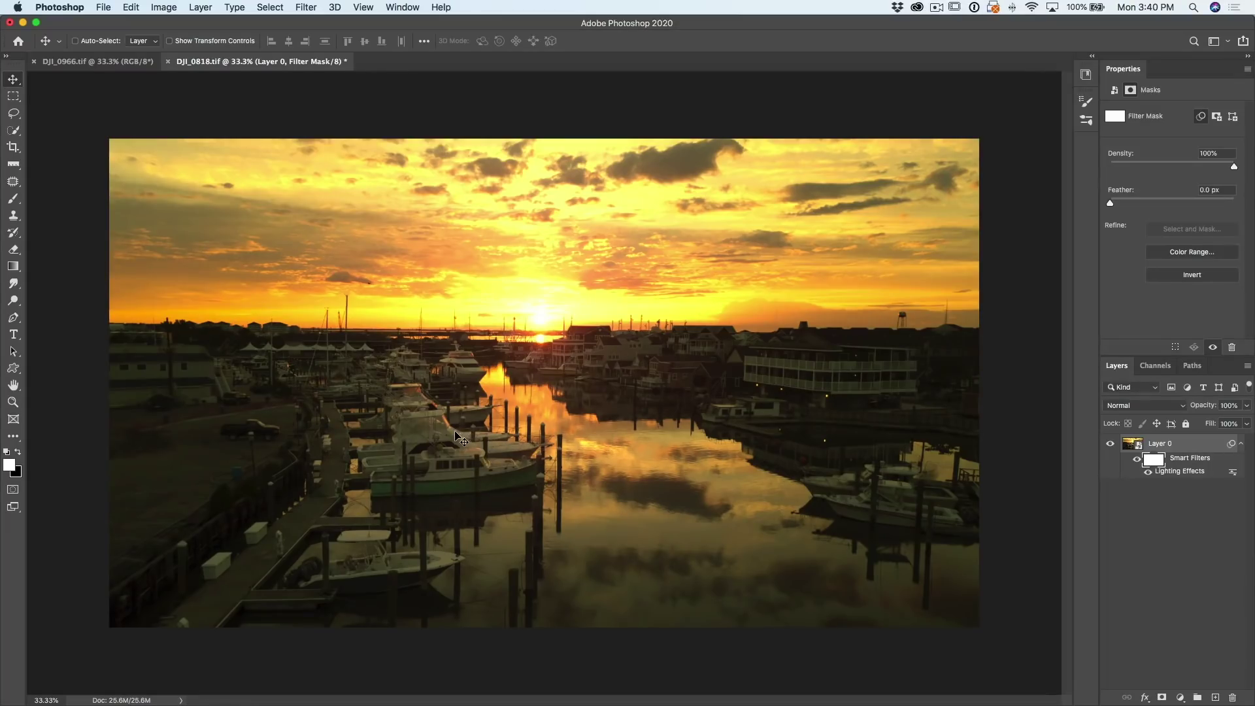
pyautogui.press('x')
pyautogui.press('x')
pyautogui.press('x')
pyautogui.press('b')
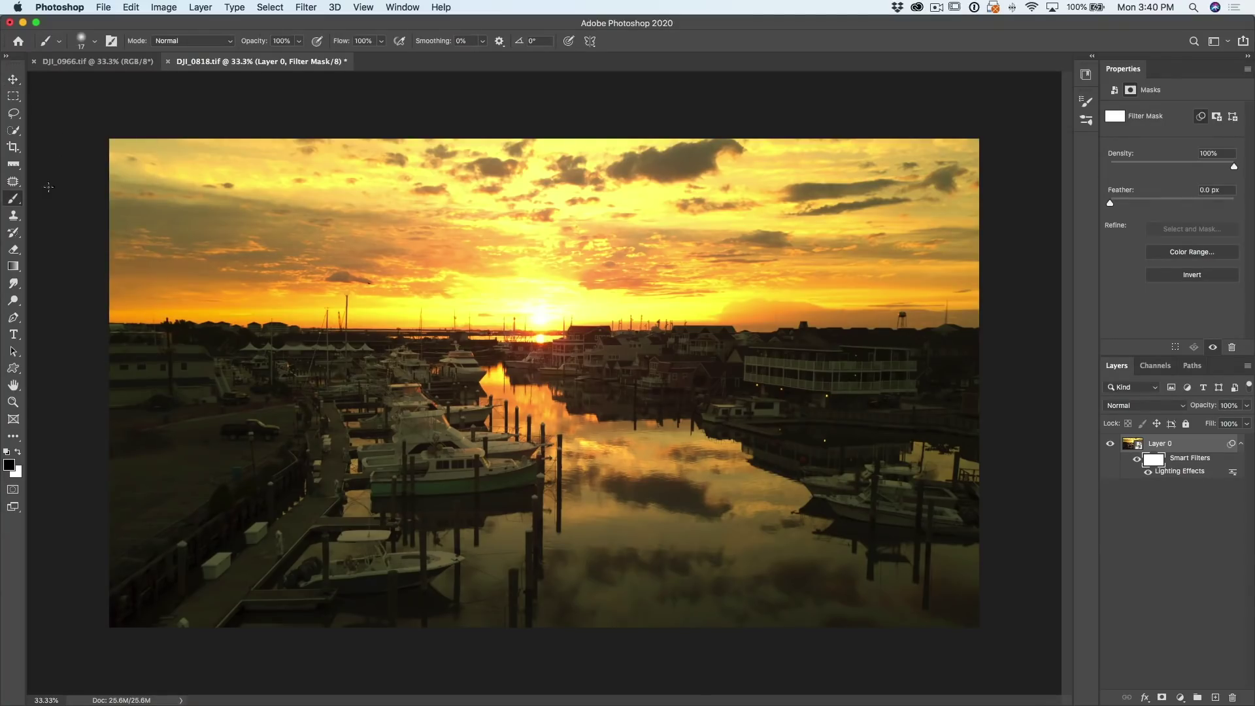
pyautogui.rightClick(13, 199)
pyautogui.click(52, 198)
# Step: Choose the Soft Round brush preset from the general brushes, with a size of 80 px and 0% hardness
pyautogui.click(95, 41)
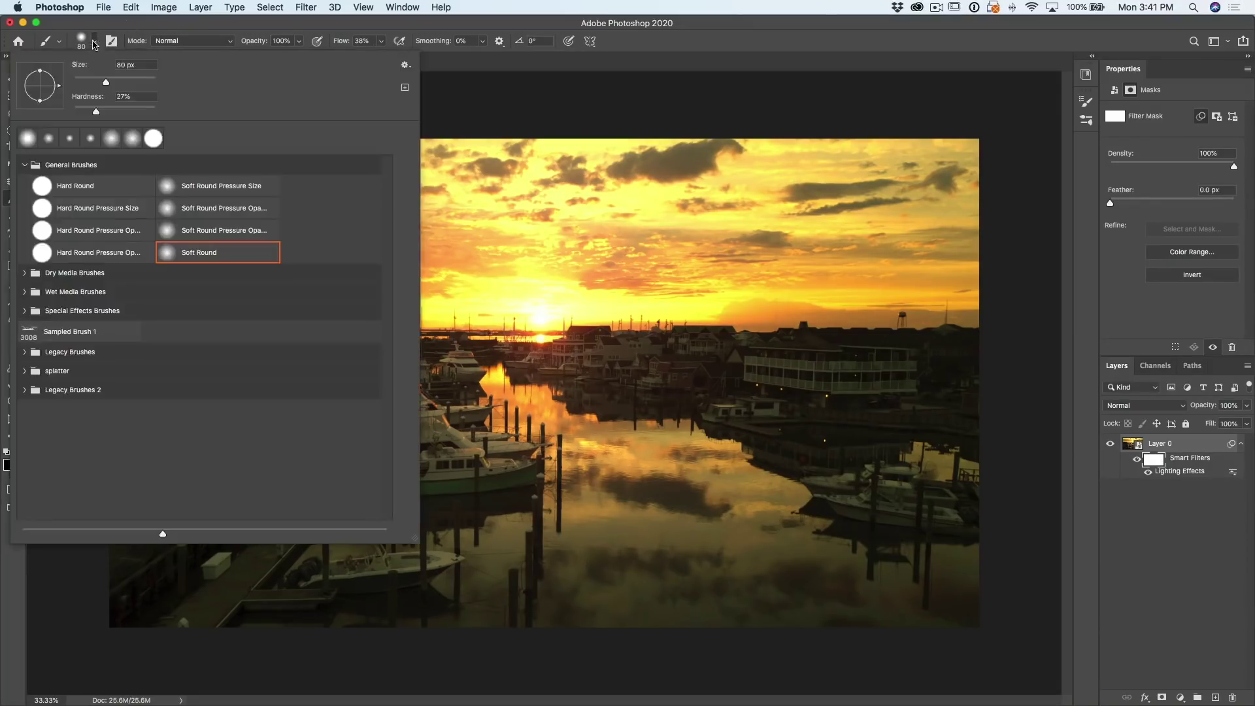
pyautogui.click(27, 139)
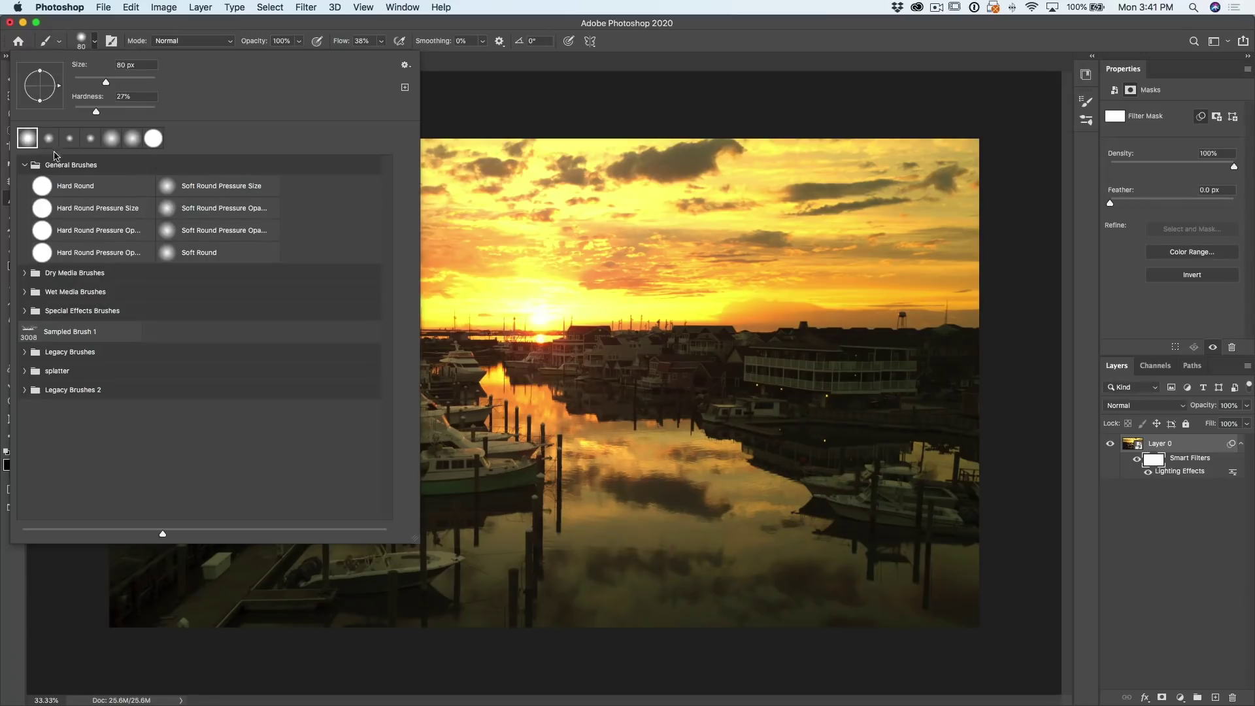
pyautogui.click(205, 185)
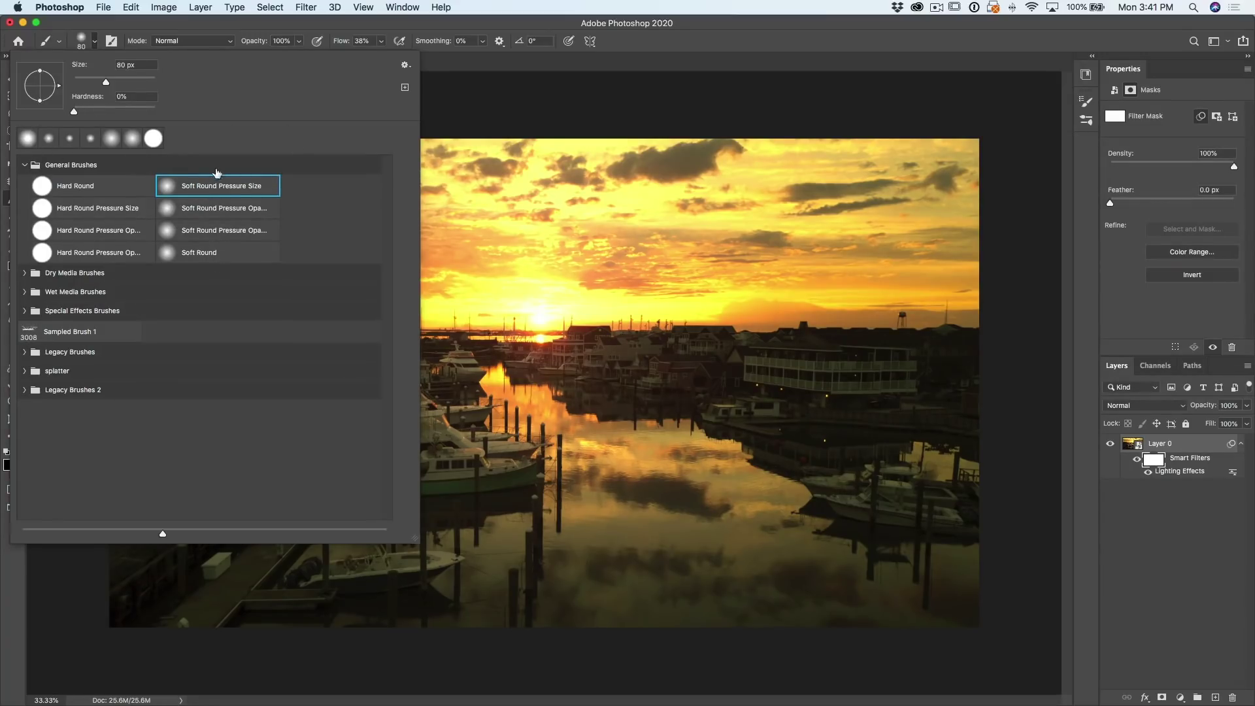
pyautogui.click(200, 251)
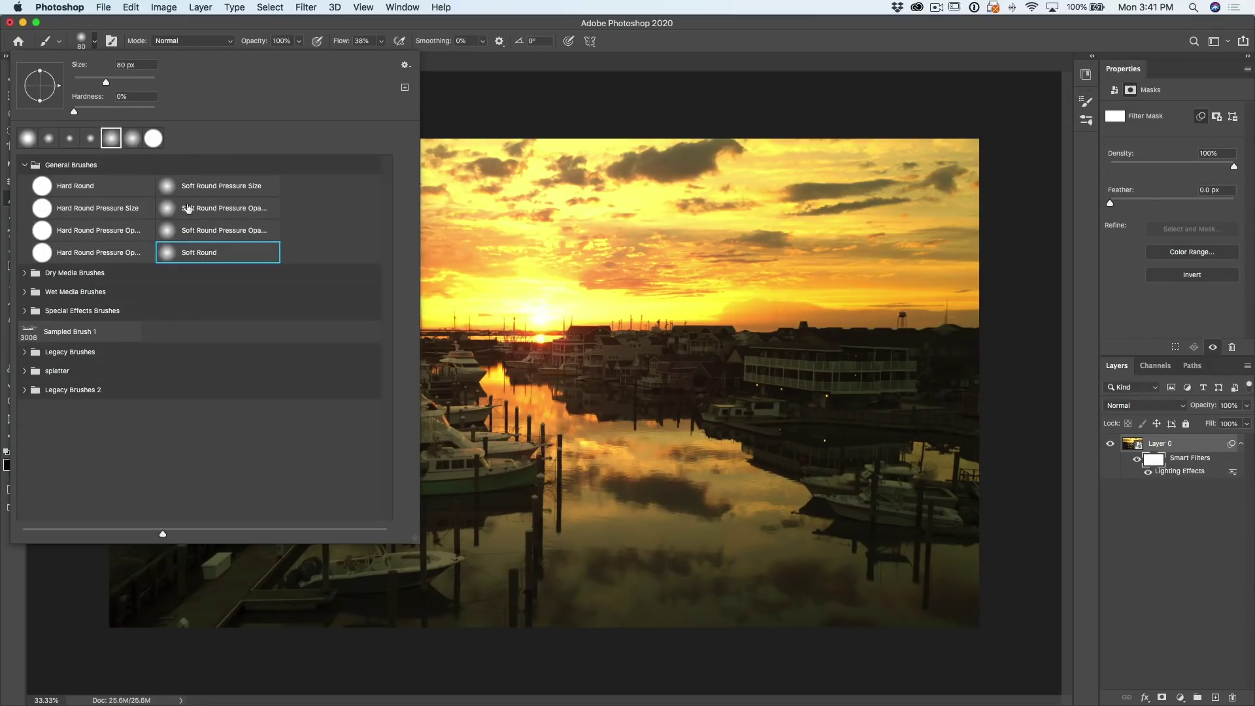
# Step: Set the brush's flow to 10% and its opacity to 50%
pyautogui.click(449, 28)
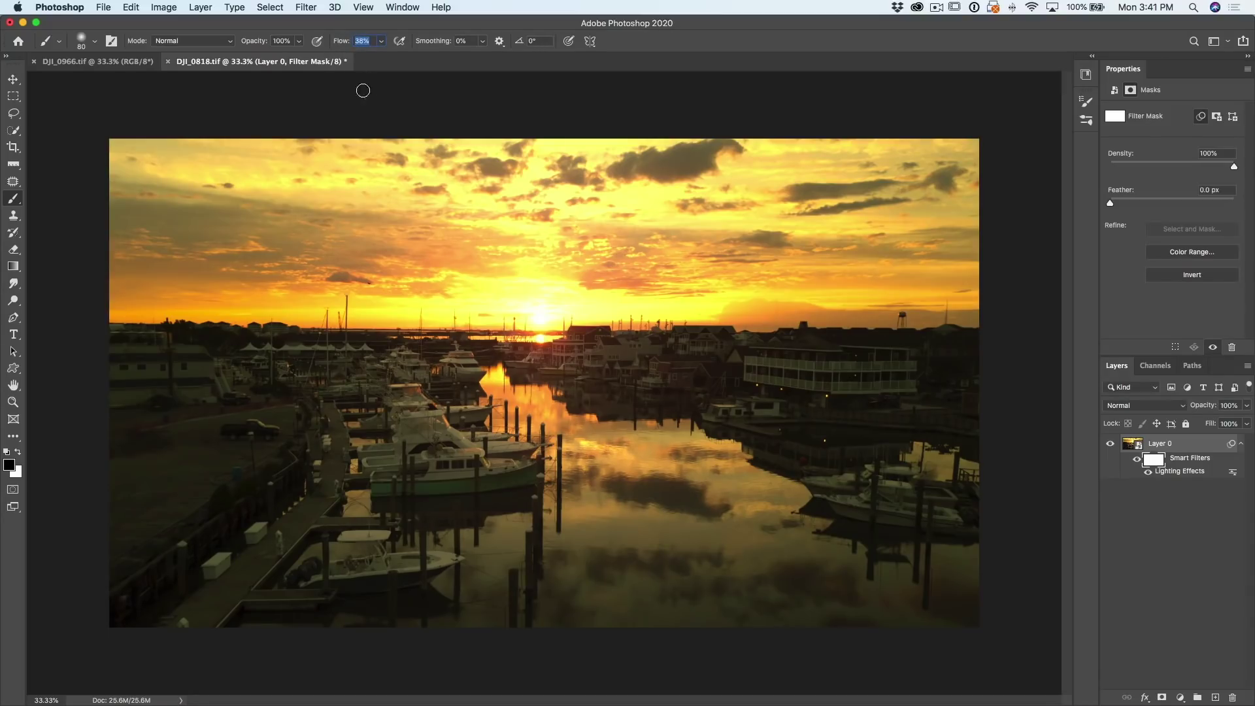
pyautogui.write('0')
pyautogui.click(260, 40)
pyautogui.write('50')
pyautogui.press('Return')
# Step: Undo a test stroke and paint on the filter mask over the green-hulled boat and its neighbors to reduce the lighting there
pyautogui.moveTo(399, 197)
pyautogui.mouseDown()
pyautogui.moveTo(439, 177)
pyautogui.moveTo(400, 213)
pyautogui.moveTo(441, 181)
pyautogui.moveTo(388, 199)
pyautogui.moveTo(409, 163)
pyautogui.moveTo(369, 187)
pyautogui.moveTo(424, 173)
pyautogui.moveTo(400, 206)
pyautogui.moveTo(437, 206)
pyautogui.moveTo(434, 238)
pyautogui.moveTo(396, 165)
pyautogui.moveTo(403, 203)
pyautogui.mouseUp()
pyautogui.press('super+z')
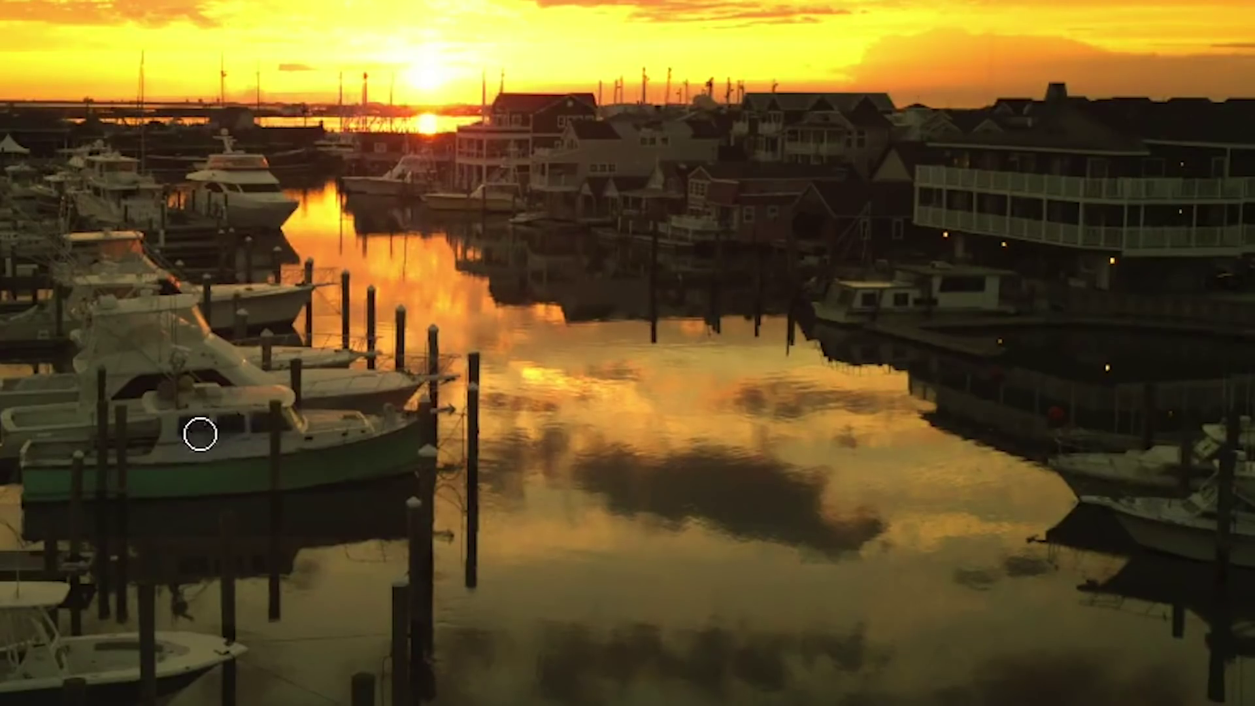
pyautogui.moveTo(51, 485)
pyautogui.mouseDown()
pyautogui.moveTo(200, 450)
pyautogui.moveTo(403, 455)
pyautogui.mouseUp()
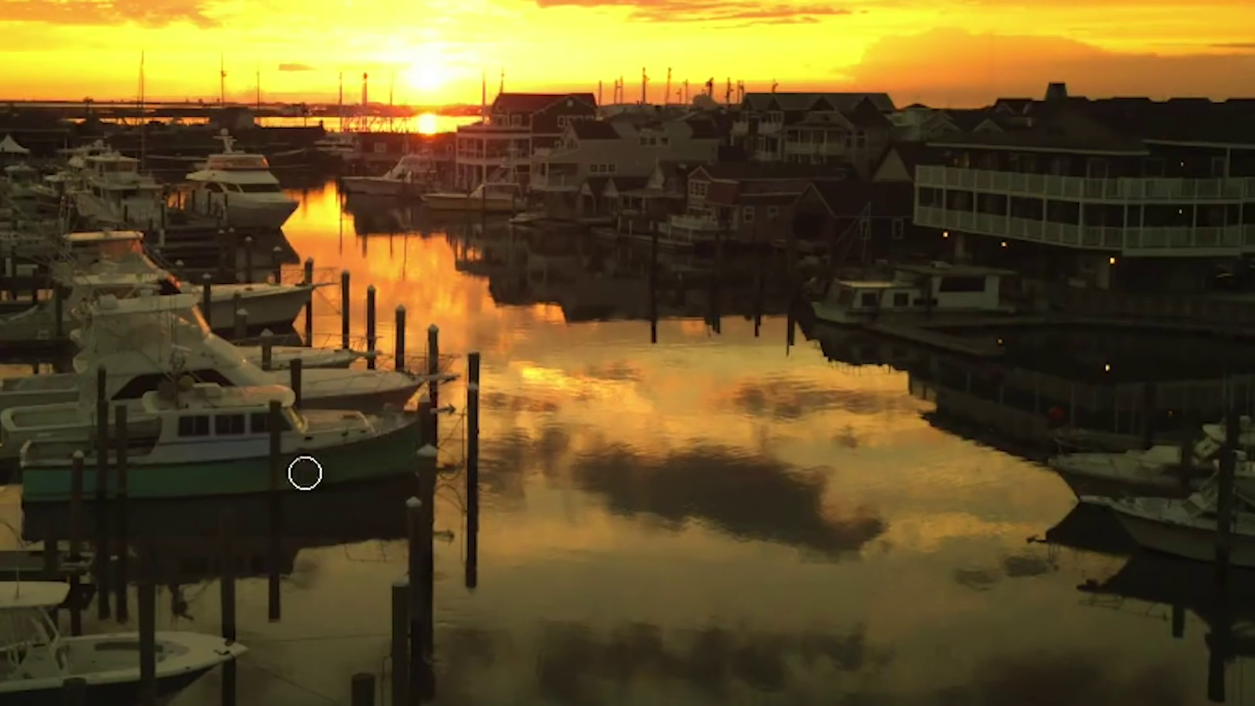
pyautogui.moveTo(90, 490)
pyautogui.mouseDown()
pyautogui.moveTo(270, 438)
pyautogui.moveTo(185, 432)
pyautogui.moveTo(261, 442)
pyautogui.mouseUp()
pyautogui.moveTo(42, 489)
pyautogui.mouseDown()
pyautogui.moveTo(302, 467)
pyautogui.moveTo(414, 439)
pyautogui.moveTo(311, 451)
pyautogui.mouseUp()
pyautogui.moveTo(303, 353)
pyautogui.mouseDown()
pyautogui.moveTo(109, 367)
pyautogui.moveTo(76, 417)
pyautogui.moveTo(168, 353)
pyautogui.moveTo(247, 375)
pyautogui.moveTo(154, 328)
pyautogui.moveTo(115, 327)
pyautogui.moveTo(111, 372)
pyautogui.moveTo(90, 401)
pyautogui.moveTo(202, 309)
pyautogui.mouseUp()
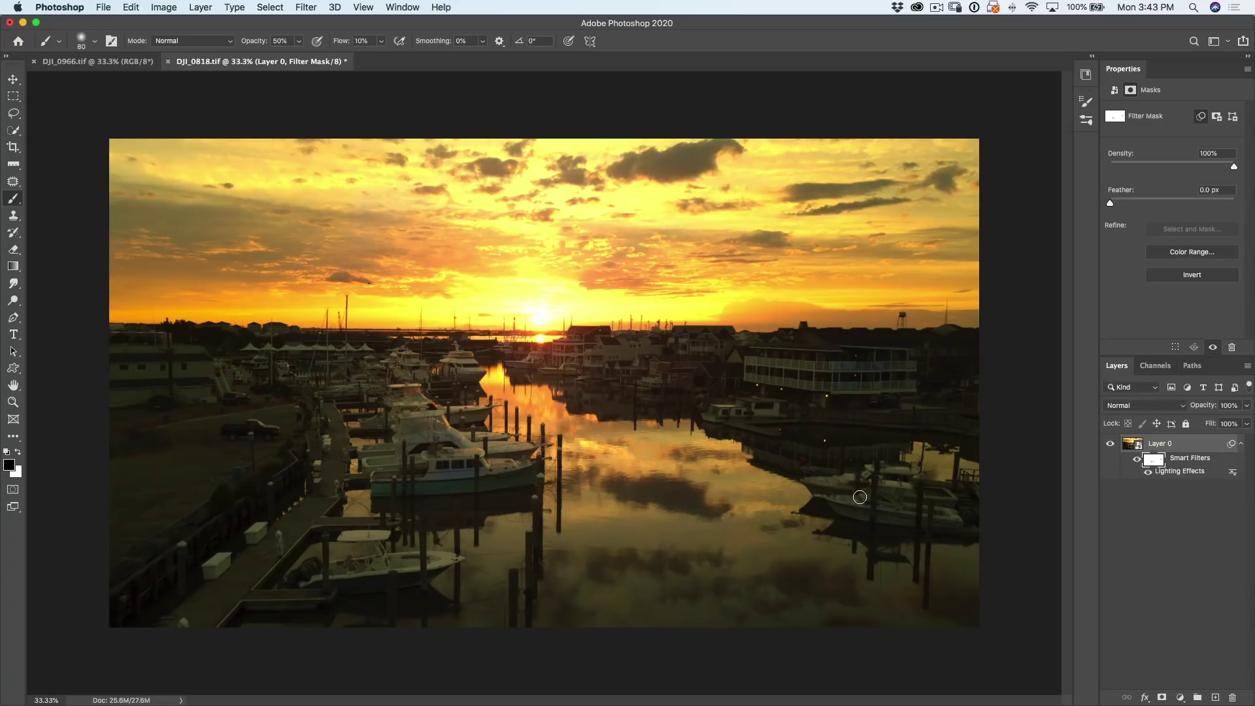
# Step: Paint black on the filter mask over the foreground boat, docked boats and waterfront buildings, and compare the photo with the mask disabled
pyautogui.moveTo(412, 600)
pyautogui.mouseDown()
pyautogui.moveTo(395, 577)
pyautogui.moveTo(368, 578)
pyautogui.moveTo(431, 576)
pyautogui.moveTo(328, 584)
pyautogui.mouseUp()
pyautogui.moveTo(410, 548)
pyautogui.mouseDown()
pyautogui.moveTo(372, 418)
pyautogui.moveTo(381, 425)
pyautogui.mouseUp()
pyautogui.moveTo(463, 414)
pyautogui.mouseDown()
pyautogui.moveTo(462, 379)
pyautogui.moveTo(477, 376)
pyautogui.moveTo(395, 374)
pyautogui.moveTo(409, 360)
pyautogui.mouseUp()
pyautogui.moveTo(229, 373)
pyautogui.mouseDown()
pyautogui.moveTo(154, 365)
pyautogui.moveTo(185, 381)
pyautogui.moveTo(161, 399)
pyautogui.moveTo(197, 394)
pyautogui.moveTo(199, 363)
pyautogui.moveTo(118, 377)
pyautogui.moveTo(180, 379)
pyautogui.moveTo(201, 396)
pyautogui.moveTo(118, 399)
pyautogui.moveTo(152, 392)
pyautogui.moveTo(129, 365)
pyautogui.mouseUp()
pyautogui.moveTo(612, 353)
pyautogui.mouseDown()
pyautogui.moveTo(726, 346)
pyautogui.moveTo(680, 367)
pyautogui.moveTo(840, 384)
pyautogui.mouseUp()
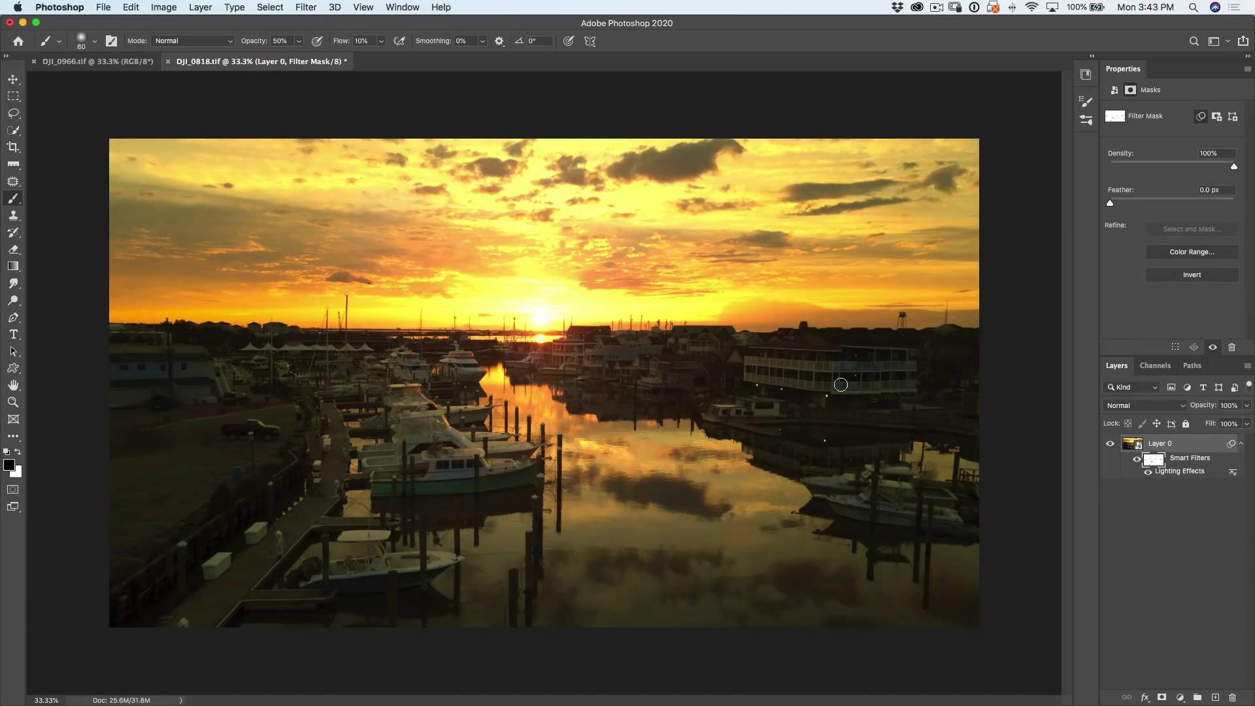
pyautogui.keyDown('shift'); pyautogui.click(1154, 462); pyautogui.keyUp('shift')
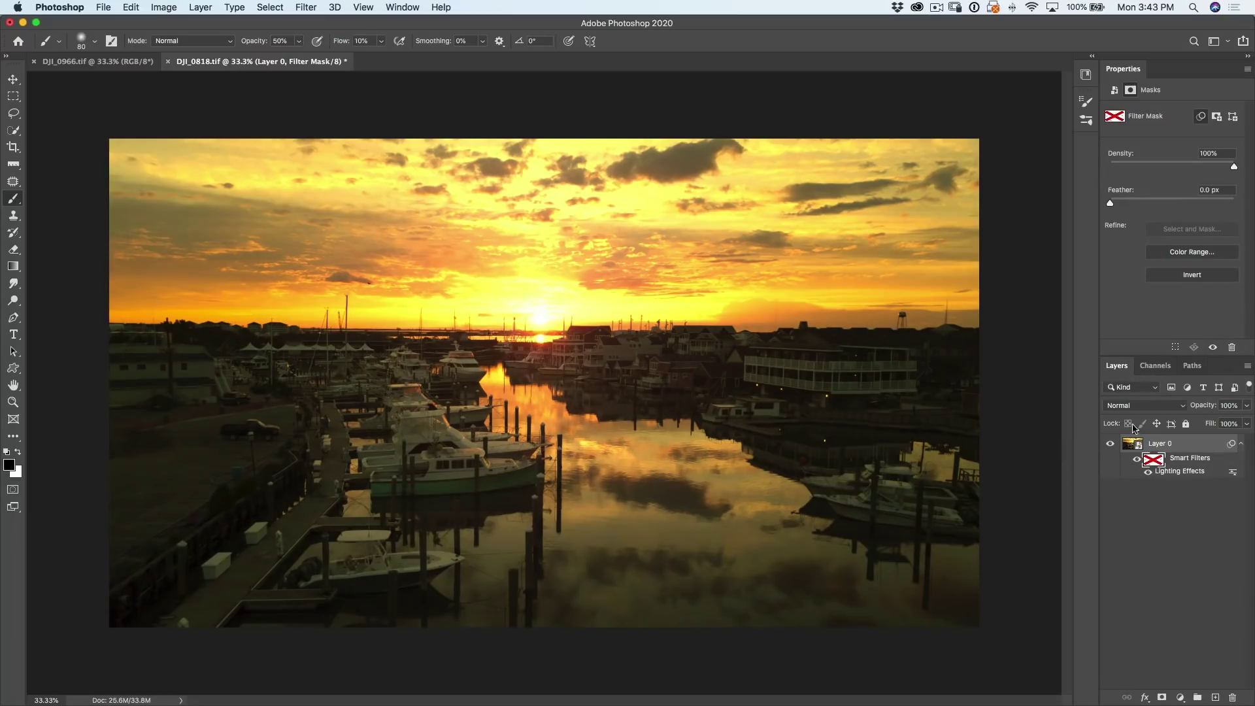
pyautogui.keyDown('shift'); pyautogui.click(1145, 462); pyautogui.keyUp('shift')
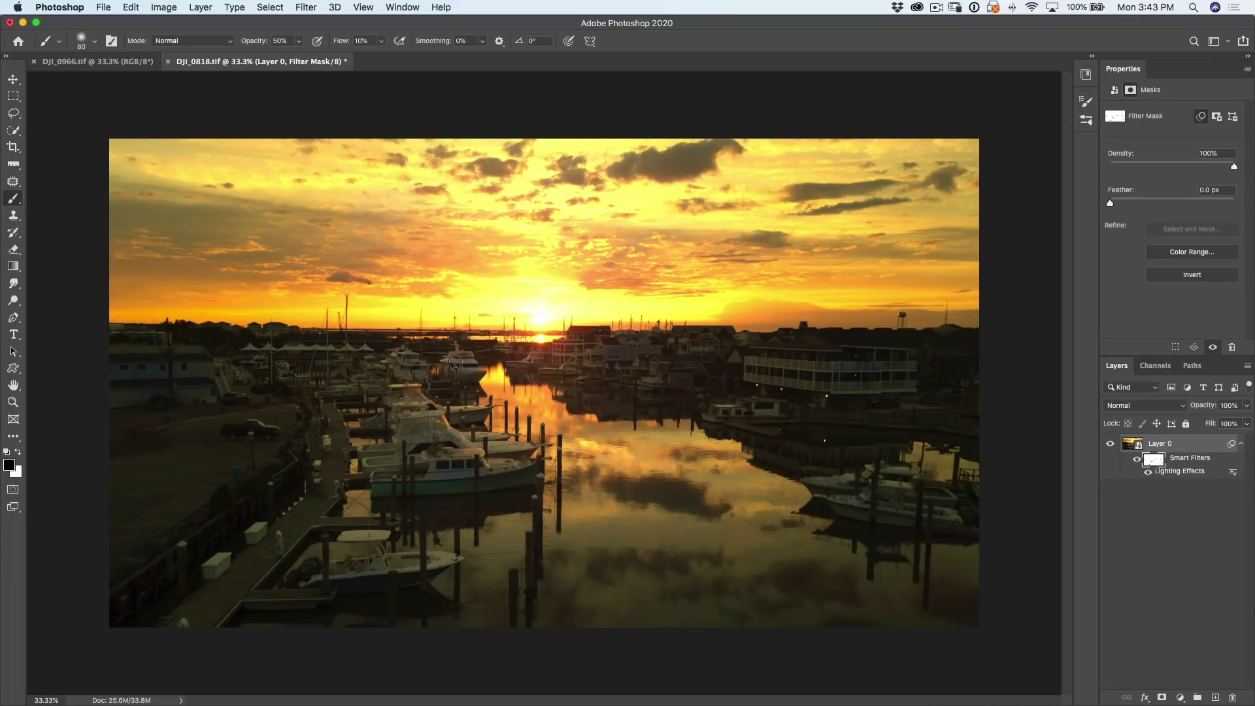
# Step: Create a new layer above the smart object in Overlay mode at 100% opacity
pyautogui.keyDown('alt'); pyautogui.click(1214, 698); pyautogui.keyUp('alt')
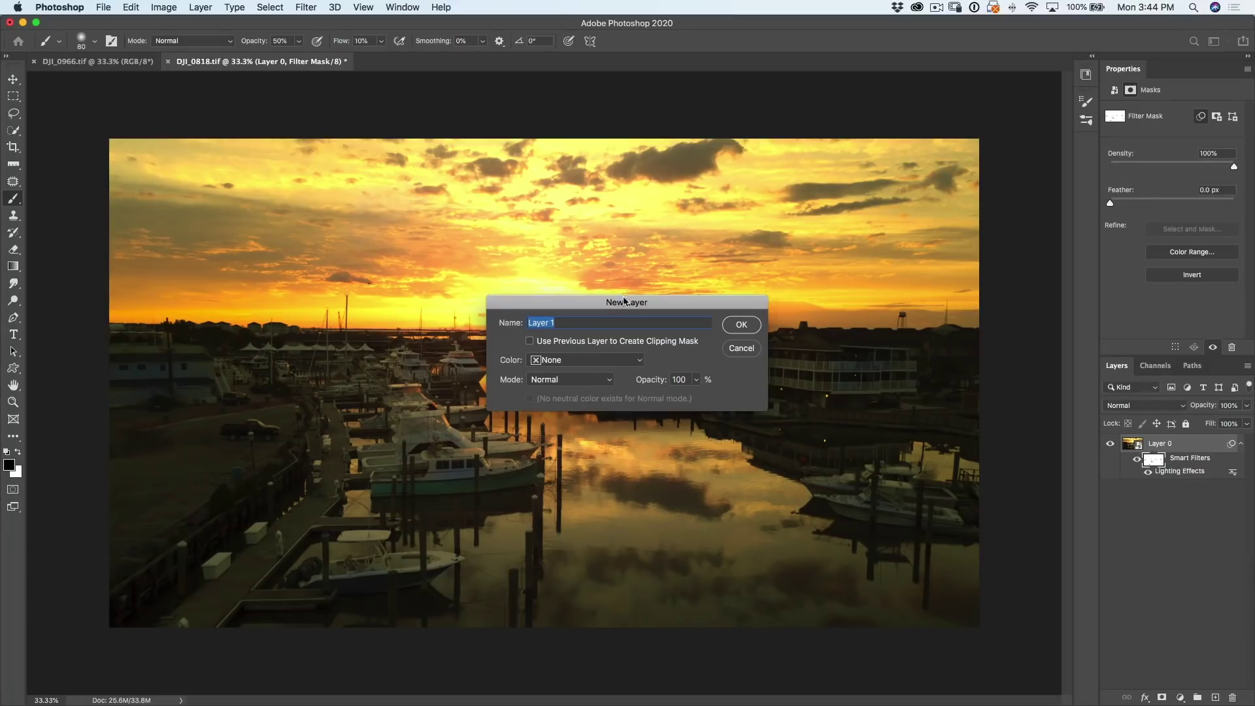
pyautogui.click(564, 382)
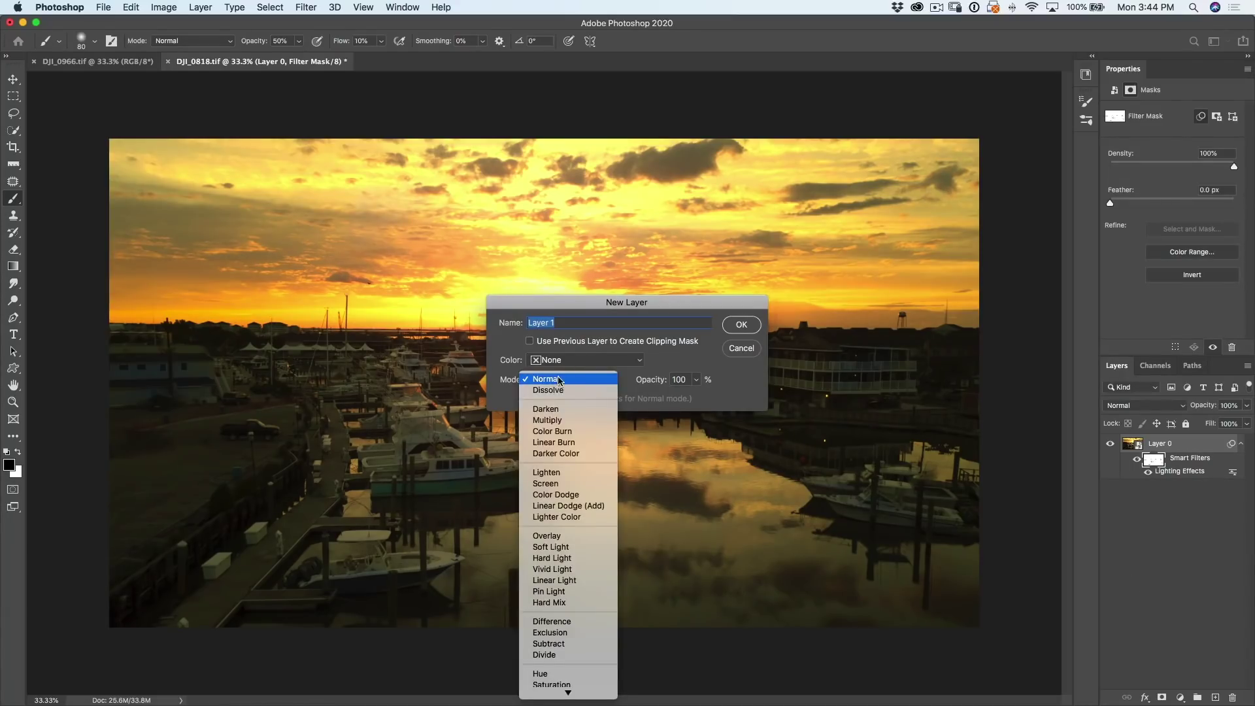
pyautogui.click(571, 537)
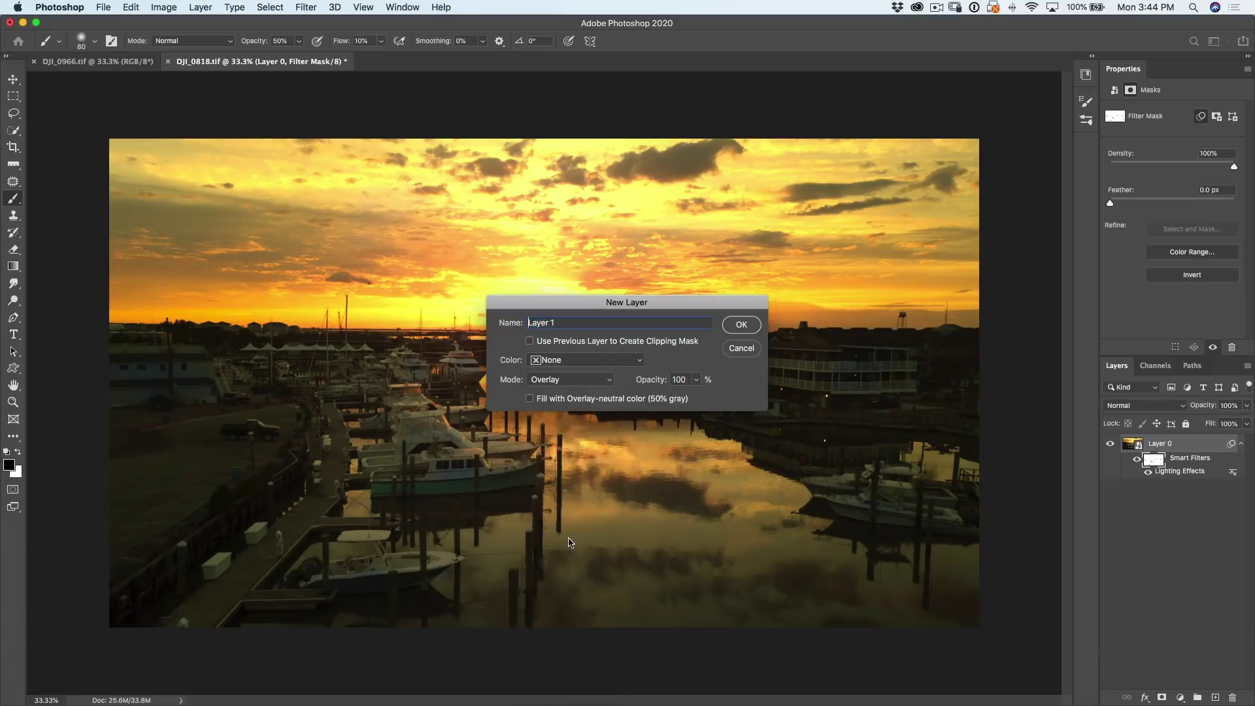
pyautogui.click(737, 325)
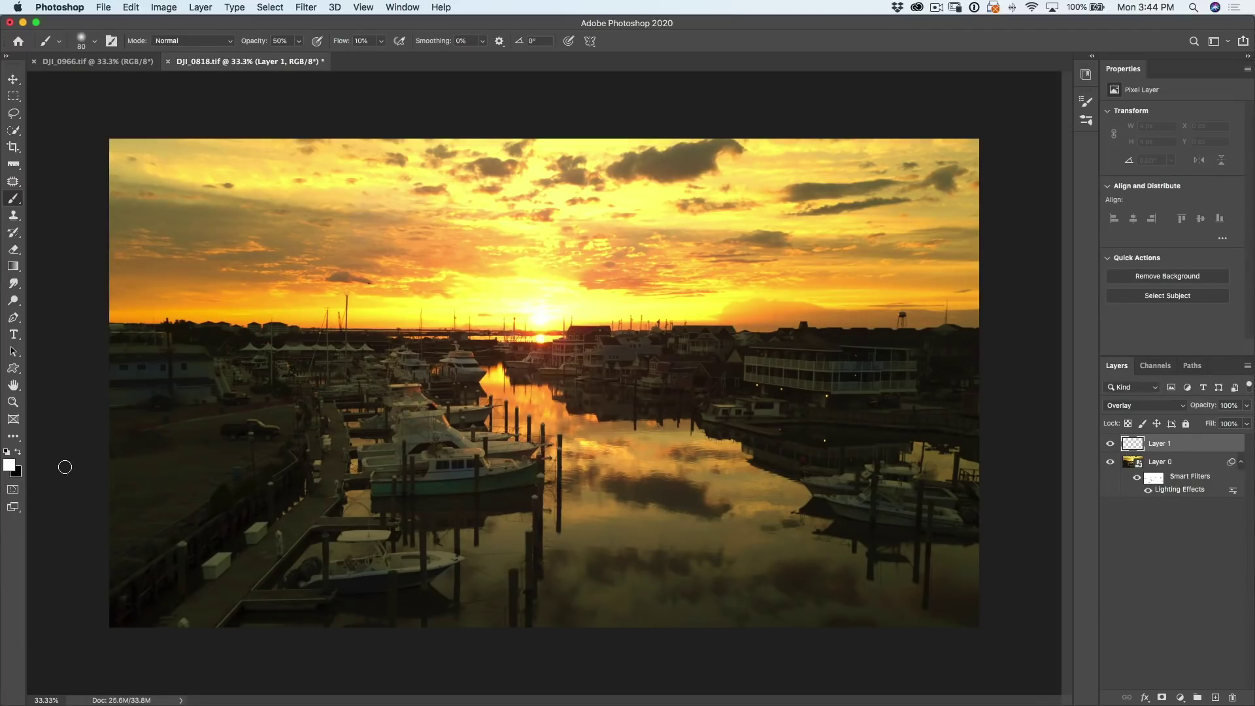
# Step: Sample a pale yellow from the sun's glow as the foreground color and activate the Brush tool
pyautogui.click(10, 465)
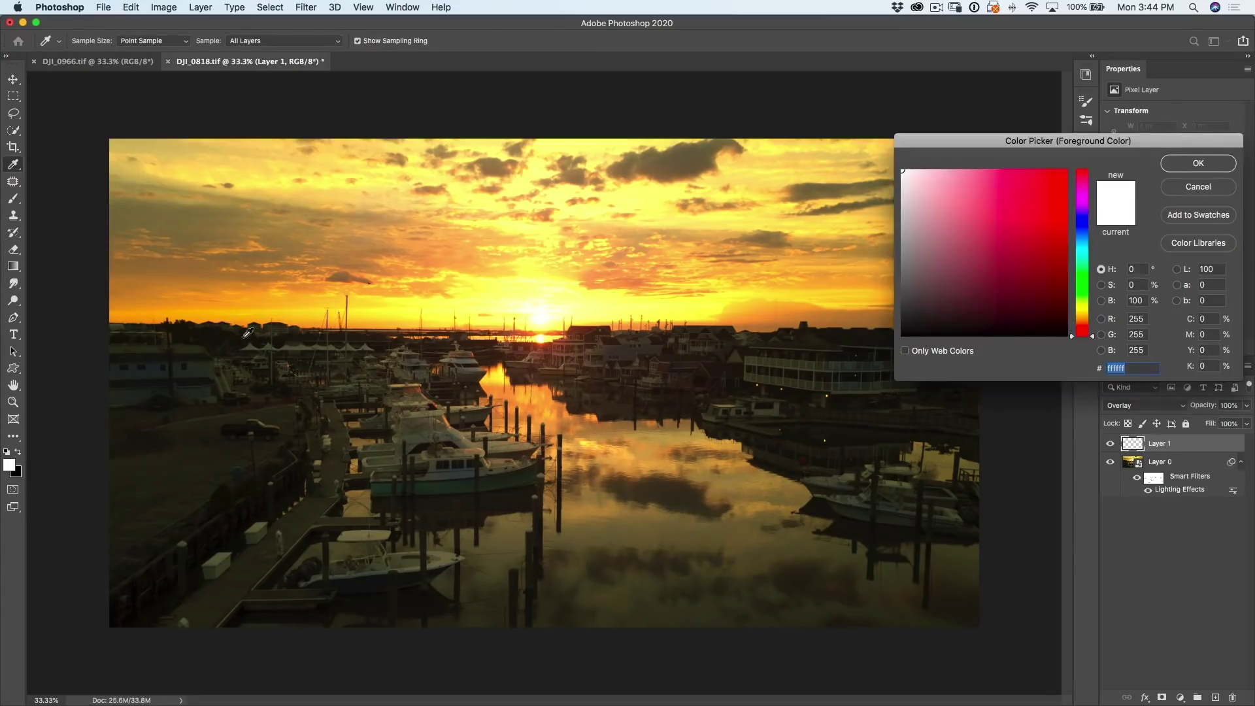
pyautogui.click(547, 311)
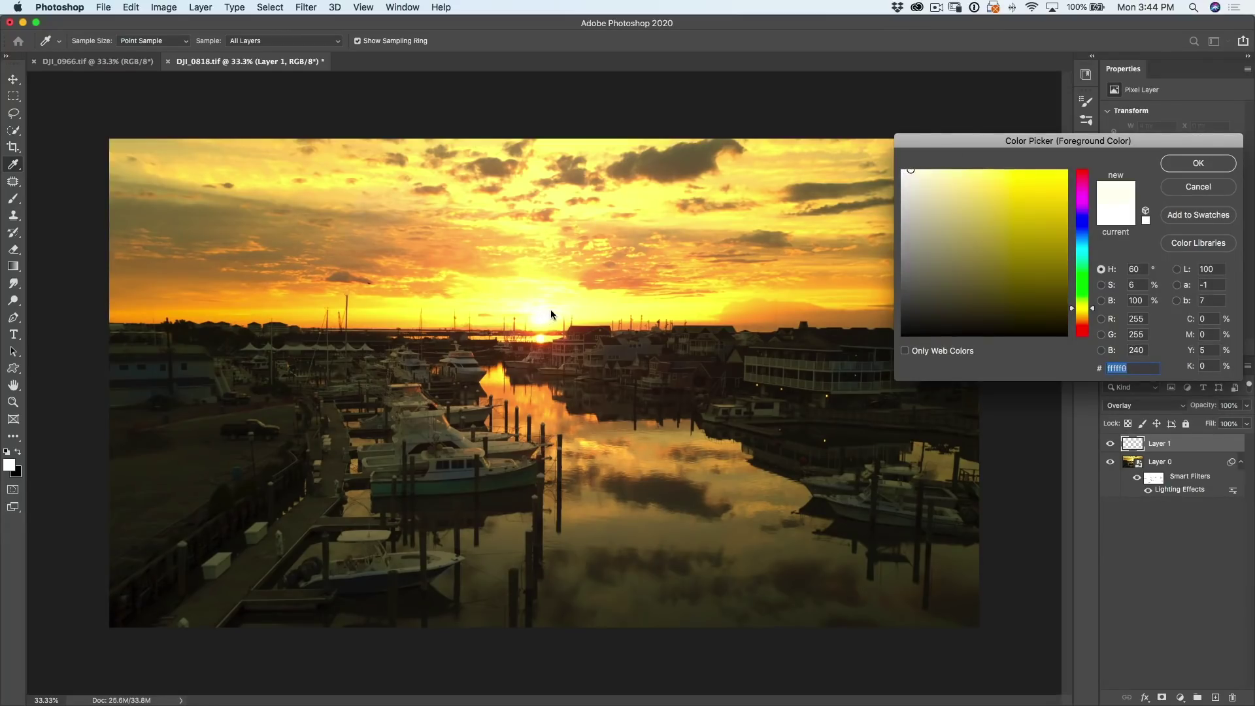
pyautogui.click(554, 310)
pyautogui.click(1198, 163)
pyautogui.press('b')
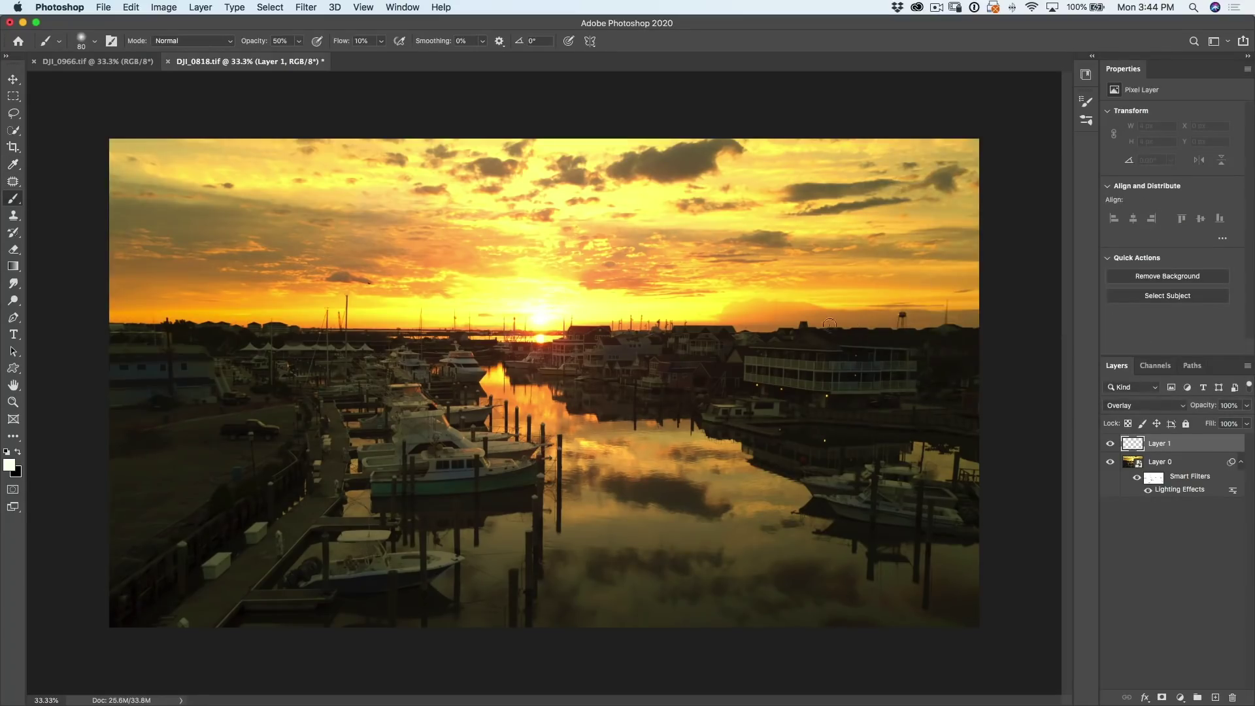